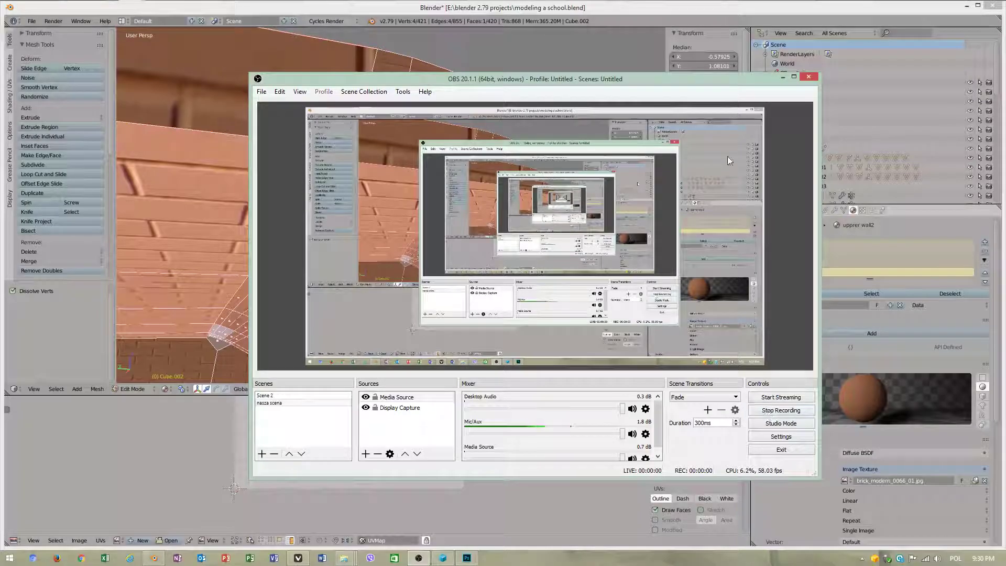
Minimize the OBS window and knife-cut an edge across the curved brick wall at its first bend, from the outer curve vertex to the inner curve
{"action": "left_click", "coordinate": [782, 77]}
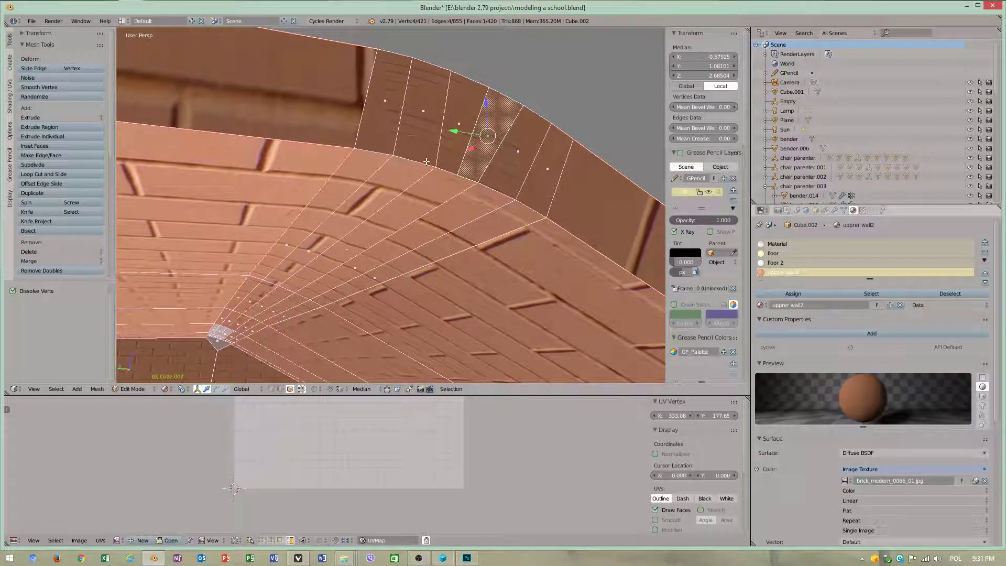
{"action": "middle_click_drag", "start_coordinate": [426, 161], "coordinate": [461, 181]}
{"action": "middle_click_drag", "start_coordinate": [157, 188], "coordinate": [302, 204], "text": "shift"}
{"action": "key", "text": "k"}
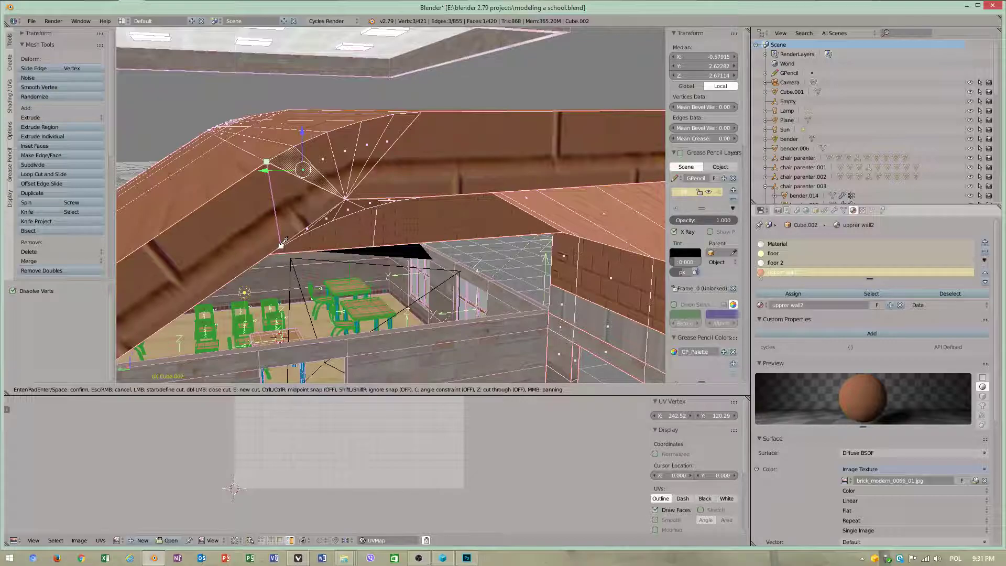
{"action": "key", "text": "Escape"}
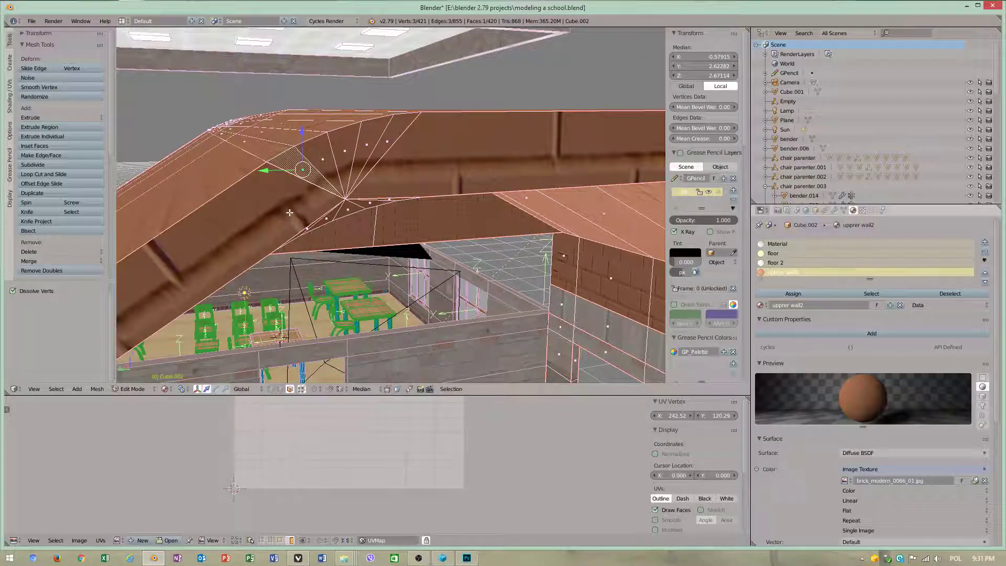
{"action": "mouse_move", "coordinate": [290, 212]}
{"action": "middle_mouse_down"}
{"action": "mouse_move", "coordinate": [336, 236]}
{"action": "mouse_move", "coordinate": [293, 206]}
{"action": "mouse_move", "coordinate": [289, 236]}
{"action": "mouse_move", "coordinate": [289, 211]}
{"action": "middle_mouse_up"}
{"action": "key", "text": "k"}
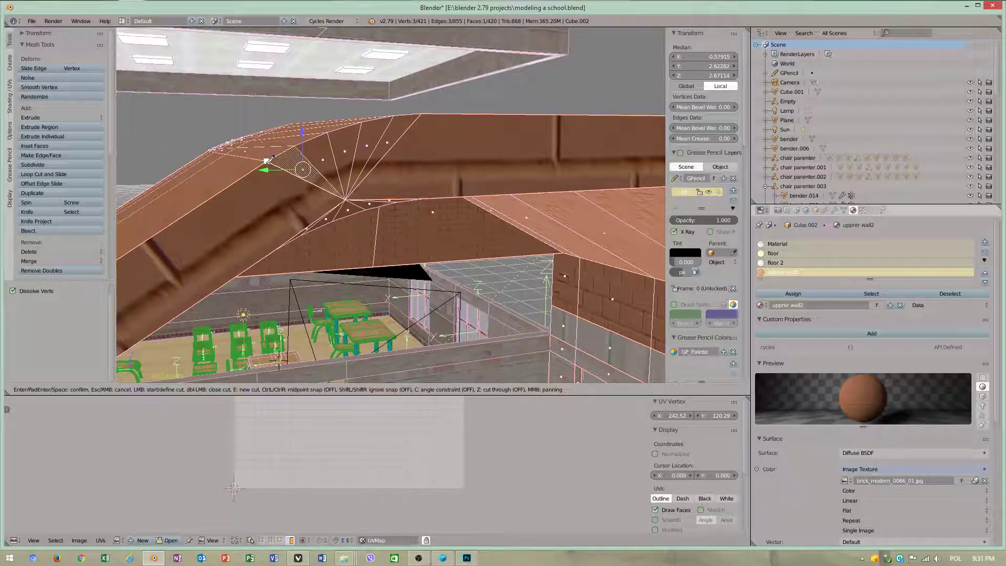
{"action": "left_click", "coordinate": [303, 232]}
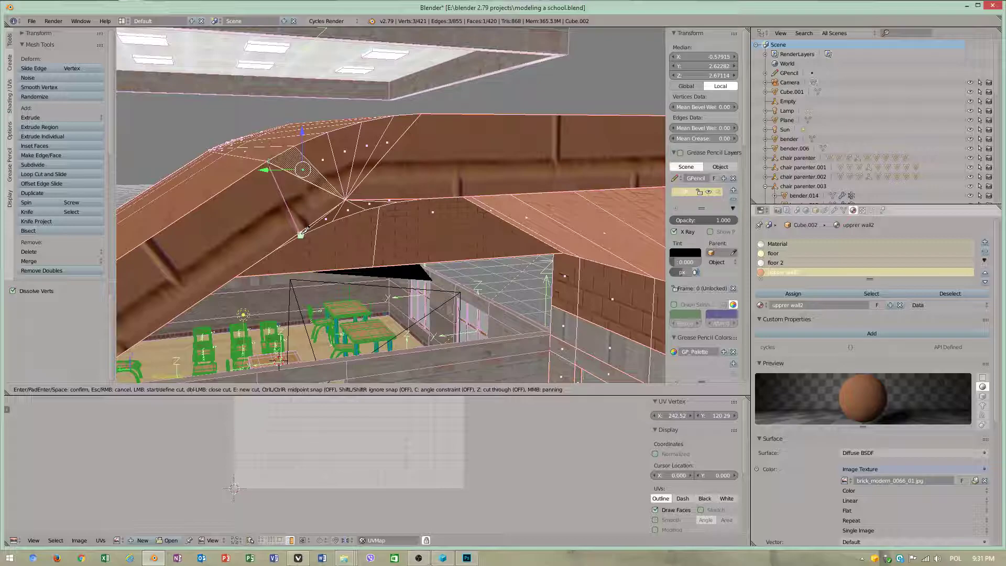
{"action": "key", "text": "Return"}
Knife-cut an edge from the second outer curve vertex down to the matching inner vertex of the curved wall
{"action": "middle_click_drag", "start_coordinate": [329, 209], "coordinate": [396, 247]}
{"action": "scroll", "coordinate": [321, 184], "scroll_direction": "up", "scroll_amount": 8}
{"action": "scroll", "coordinate": [321, 183], "scroll_direction": "down", "scroll_amount": 8}
{"action": "key", "text": "k"}
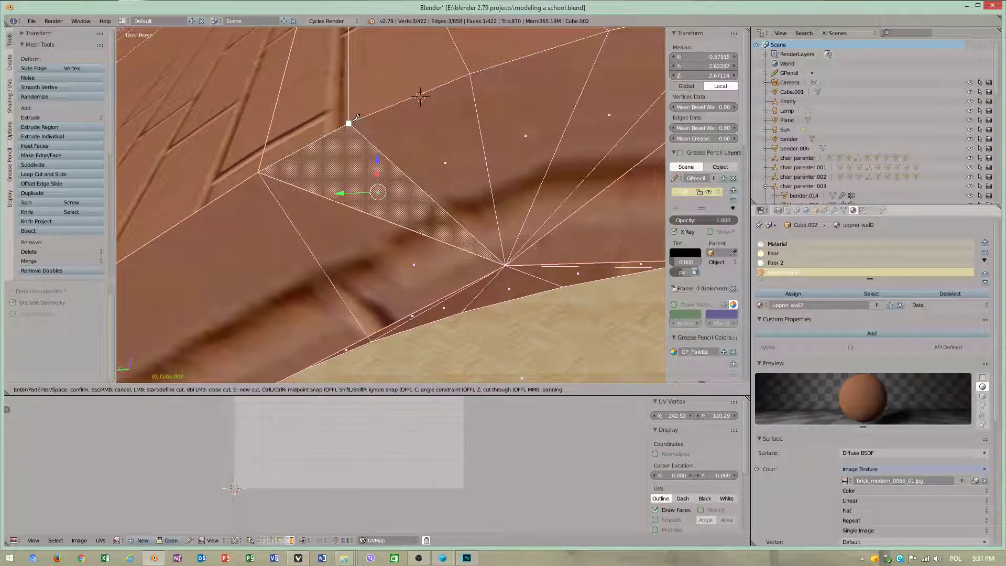
{"action": "left_click", "coordinate": [463, 306]}
{"action": "key", "text": "Return"}
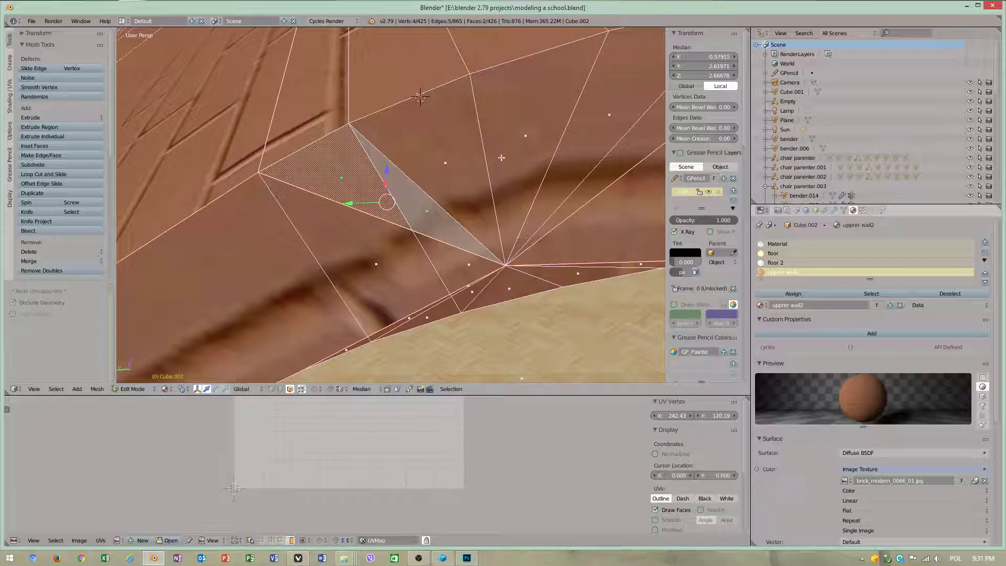
Knife-cut an edge joining the third pair of inner and outer vertices along the curved wall
{"action": "key", "text": "k"}
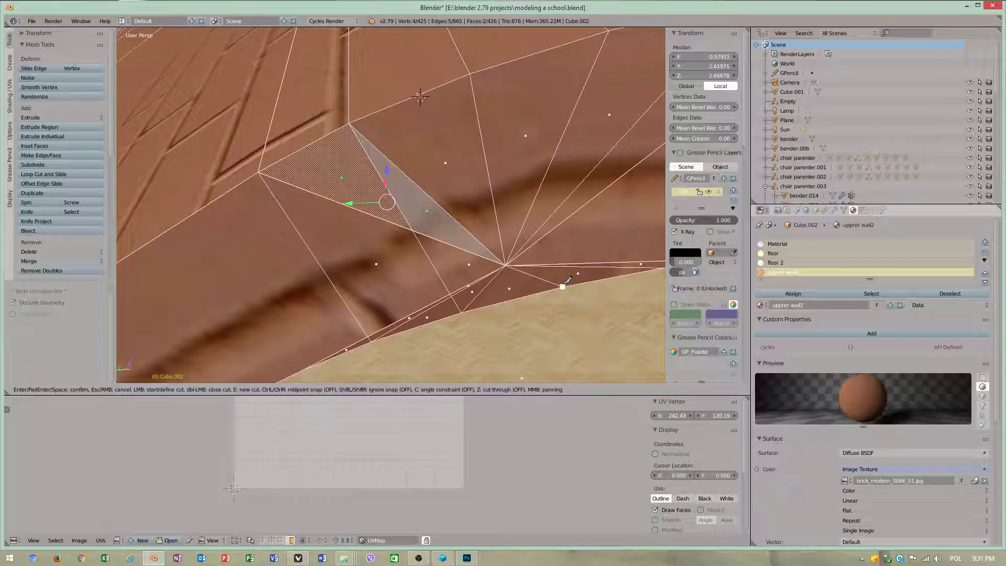
{"action": "left_click", "coordinate": [564, 285]}
{"action": "left_click", "coordinate": [470, 74]}
{"action": "key", "text": "Return"}
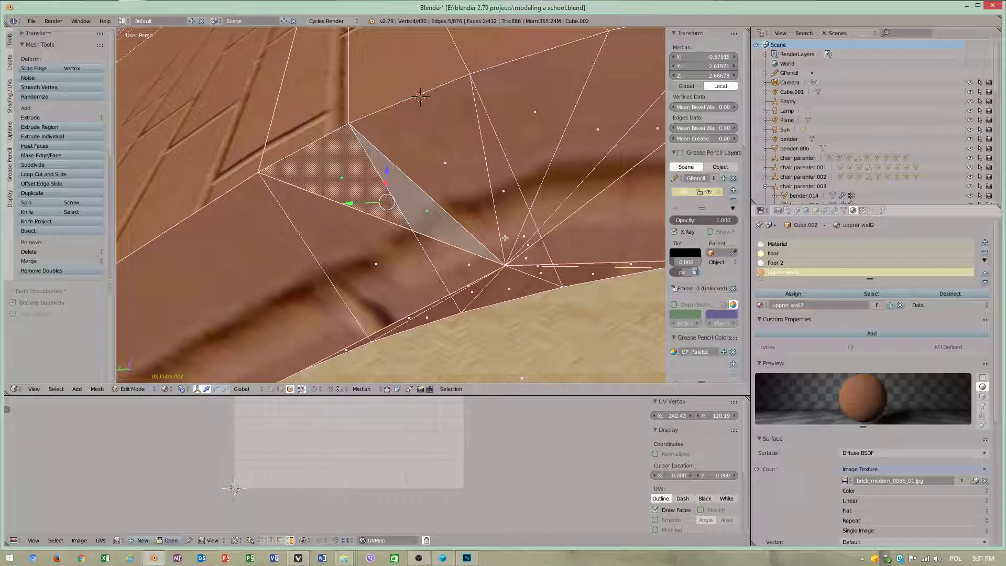
Knife-cut an edge joining the fourth pair of inner and outer vertices along the curved wall
{"action": "scroll", "coordinate": [503, 247], "scroll_direction": "down", "scroll_amount": 3}
{"action": "middle_click_drag", "start_coordinate": [503, 247], "coordinate": [372, 247]}
{"action": "key", "text": "k"}
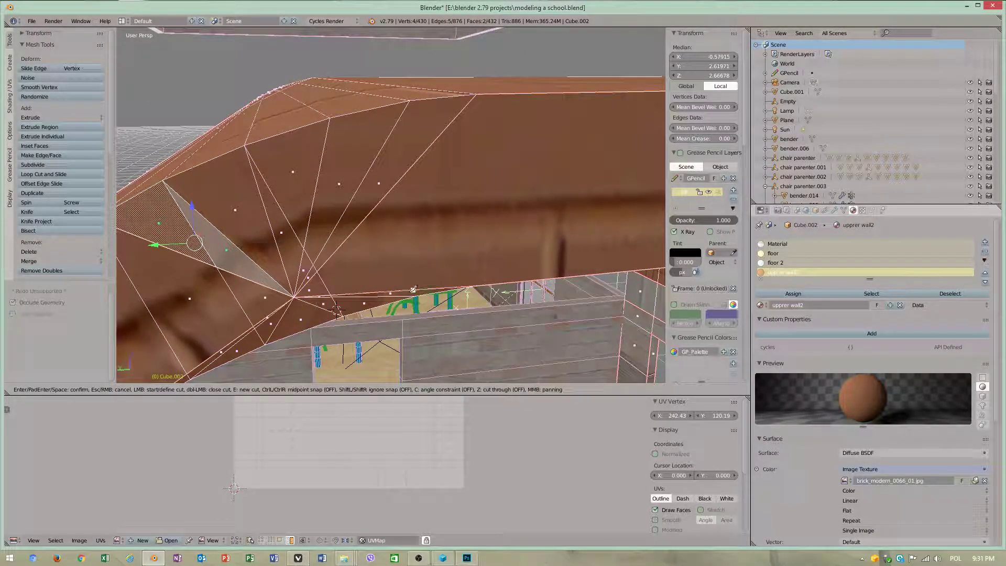
{"action": "left_click", "coordinate": [417, 291]}
{"action": "left_click", "coordinate": [331, 117]}
{"action": "key", "text": "Return"}
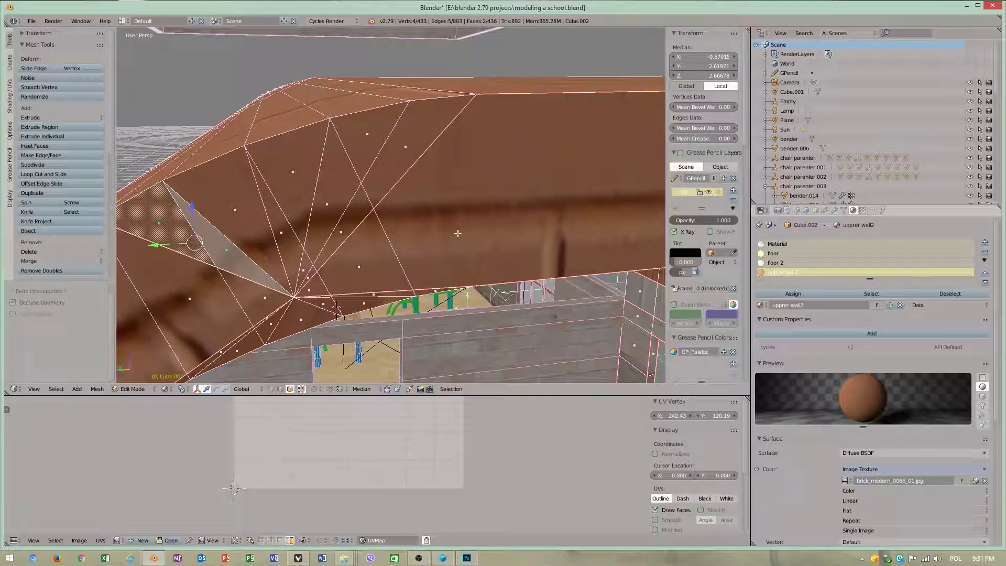
Knife-cut an edge where the curve meets the straight wall, from the inner vertex to the last outer curve vertex
{"action": "middle_click_drag", "start_coordinate": [456, 241], "coordinate": [441, 240]}
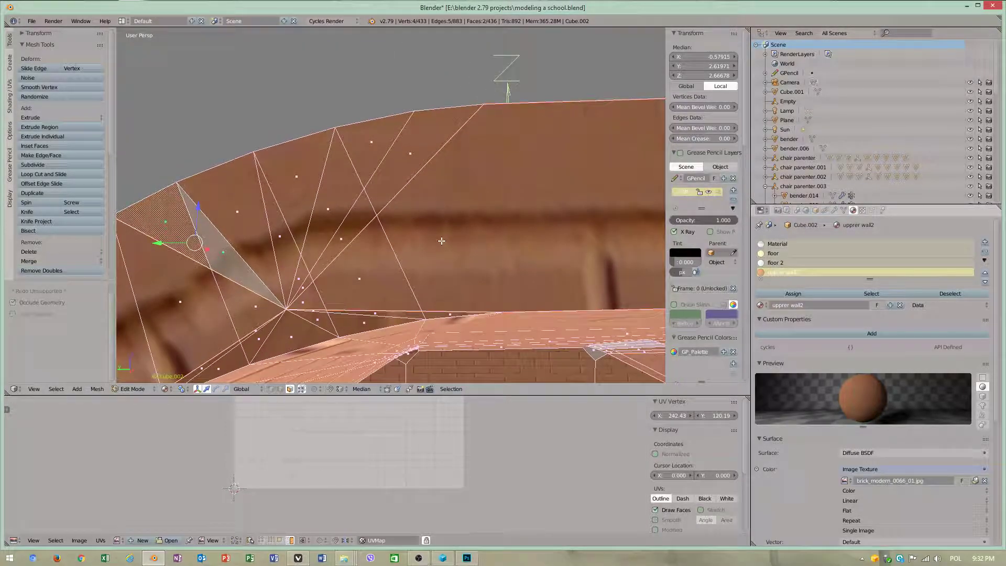
{"action": "key", "text": "k"}
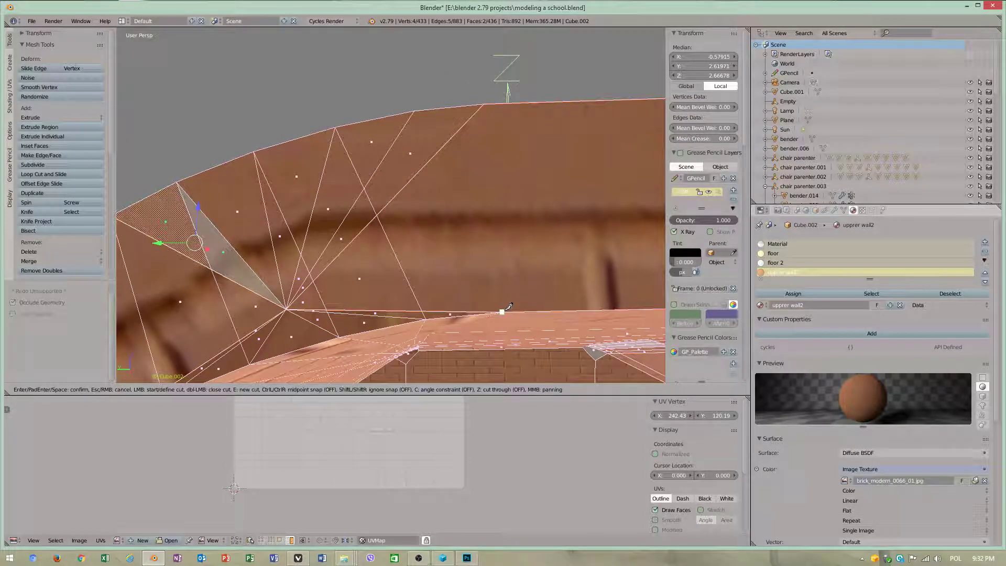
{"action": "left_click", "coordinate": [503, 311]}
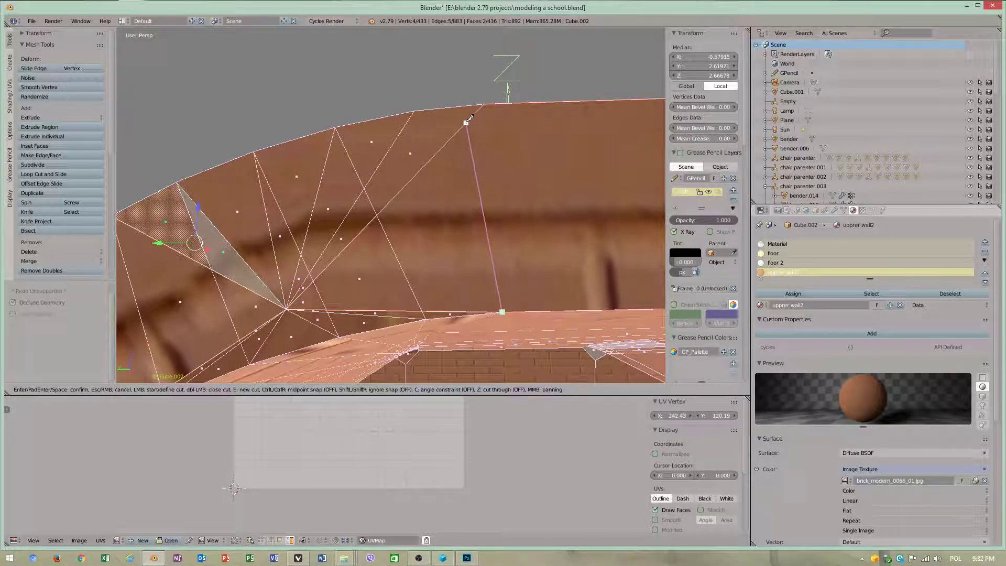
{"action": "left_click", "coordinate": [486, 102]}
{"action": "key", "text": "Return"}
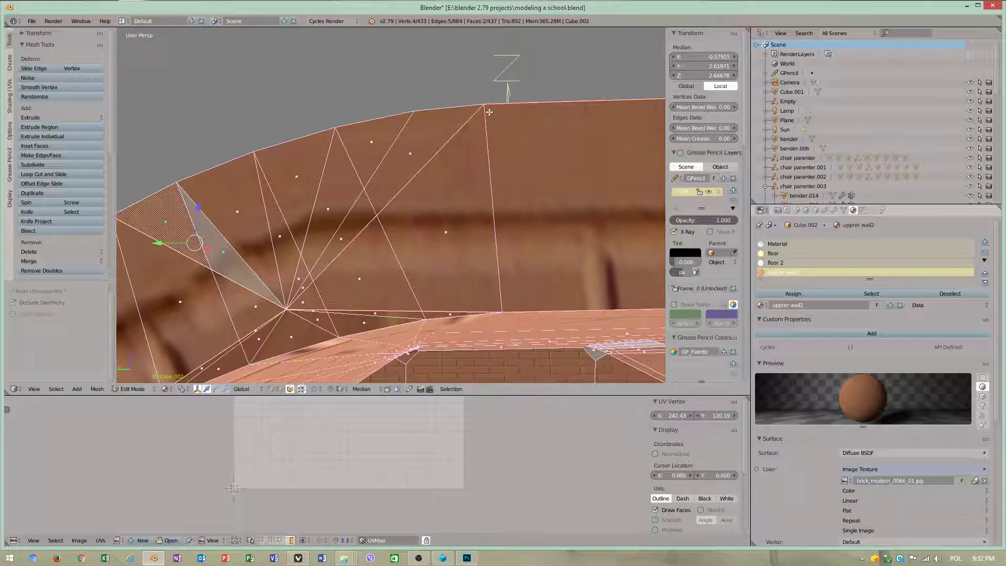
Unlink the GPencil grease pencil data from the scene
{"action": "right_click", "coordinate": [457, 180]}
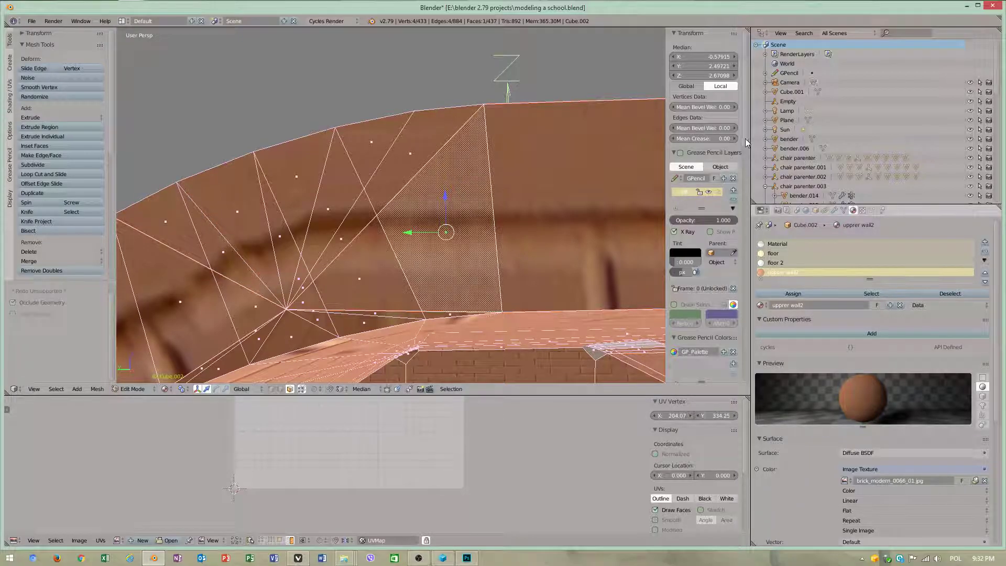
{"action": "scroll", "coordinate": [748, 142], "scroll_direction": "down", "scroll_amount": 3}
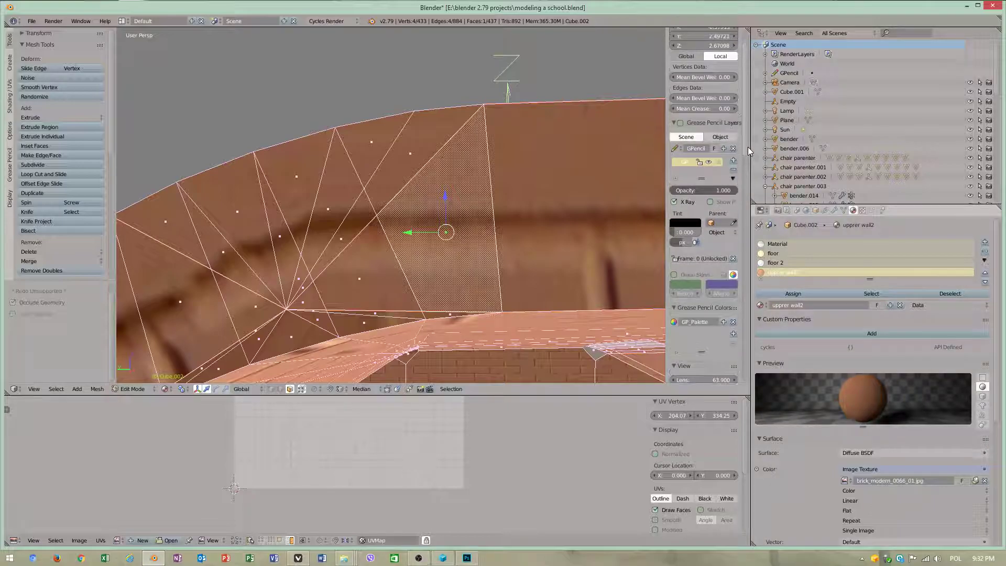
{"action": "left_click", "coordinate": [733, 148]}
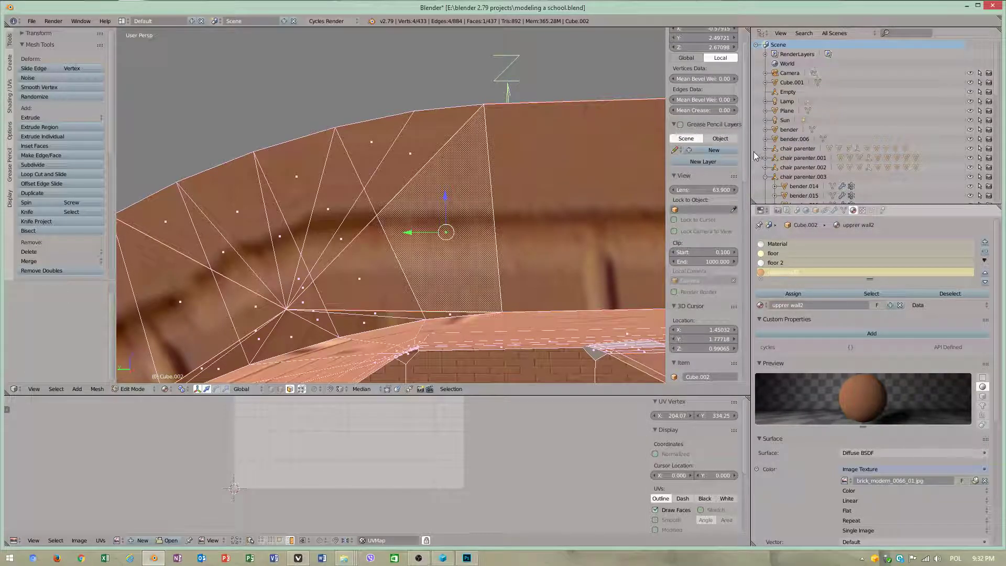
{"action": "scroll", "coordinate": [748, 168], "scroll_direction": "down", "scroll_amount": 2}
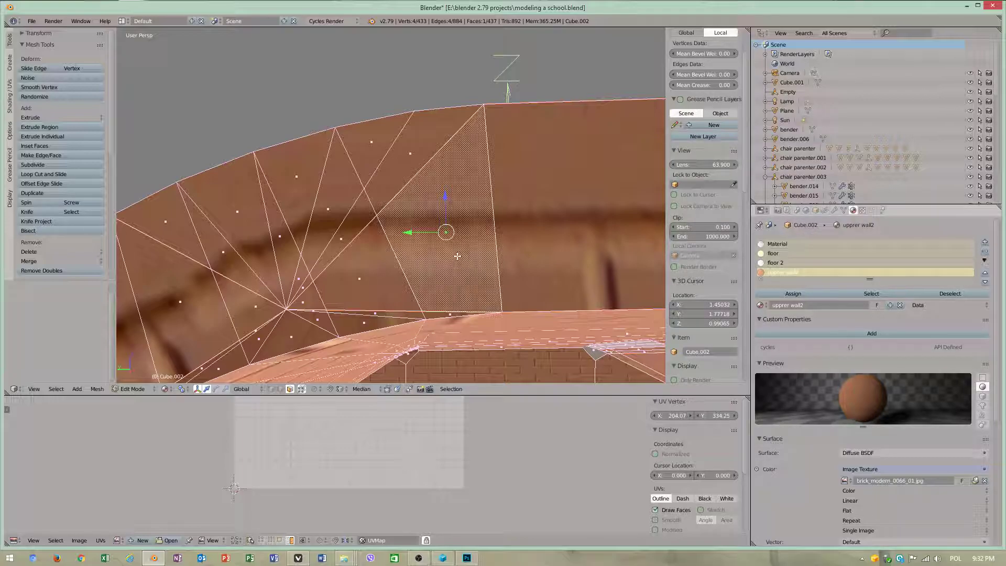
Dissolve the four faces in the curve segment next to the straight wall into a single face
{"action": "middle_click_drag", "start_coordinate": [401, 180], "coordinate": [436, 195]}
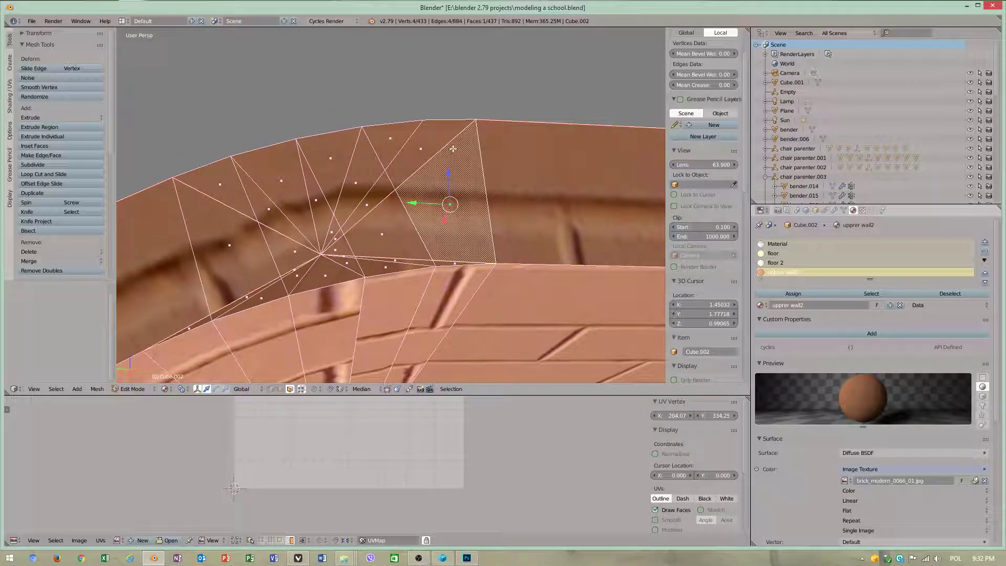
{"action": "middle_click_drag", "start_coordinate": [452, 149], "coordinate": [464, 223]}
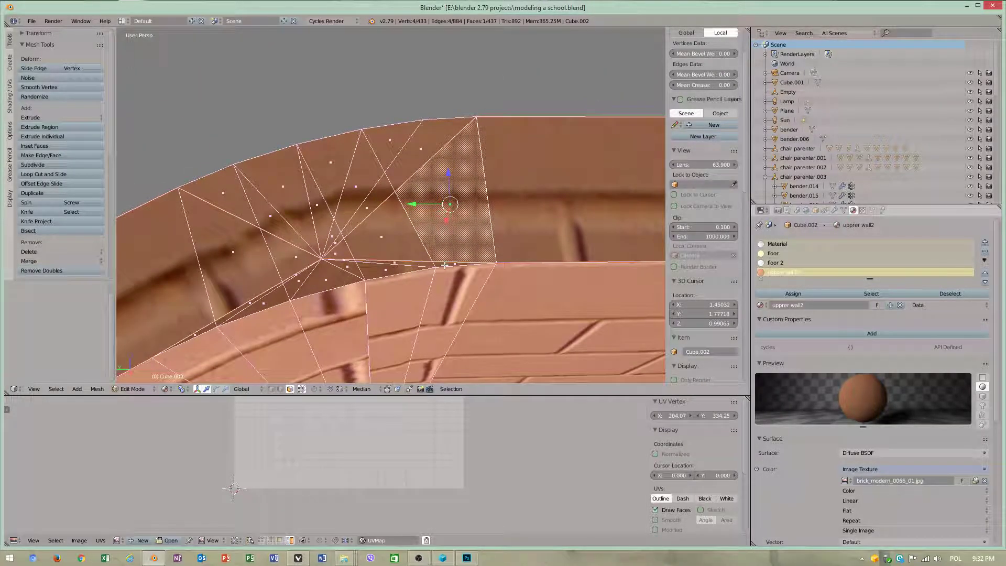
{"action": "right_click", "coordinate": [445, 265]}
{"action": "middle_click_drag", "start_coordinate": [452, 161], "coordinate": [449, 157]}
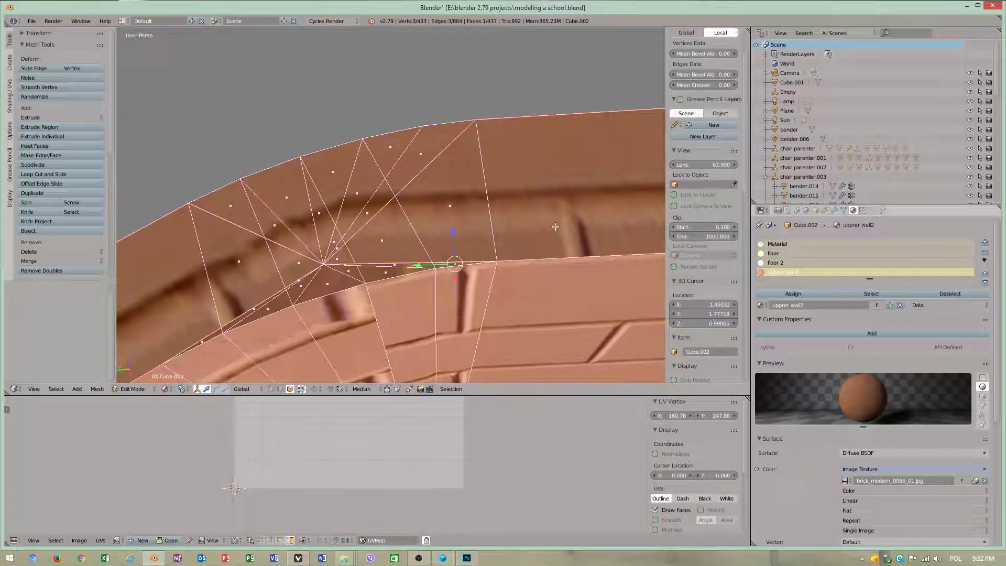
{"action": "right_click", "coordinate": [453, 205], "text": "shift"}
{"action": "right_click", "coordinate": [427, 158], "text": "shift"}
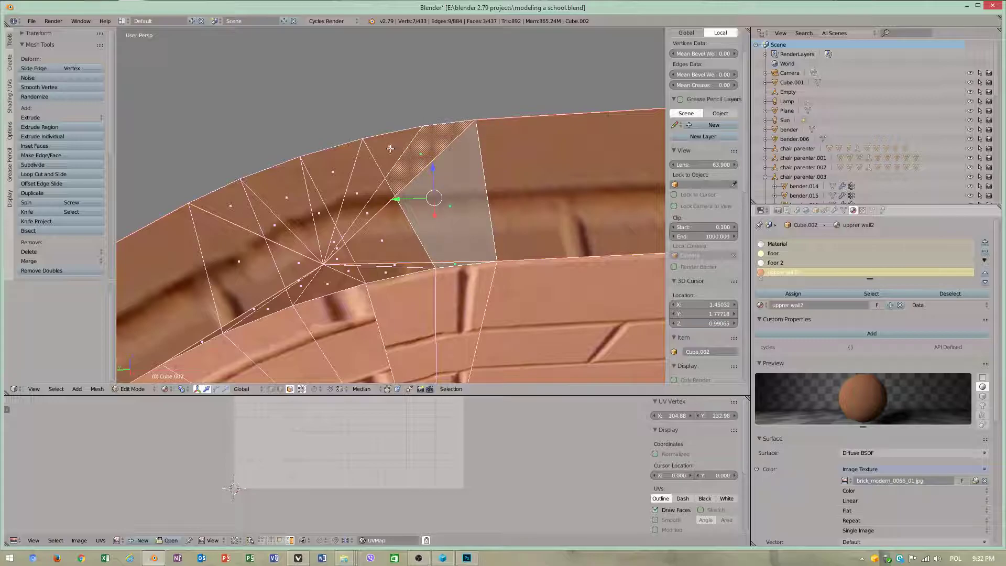
{"action": "right_click", "coordinate": [390, 149], "text": "shift"}
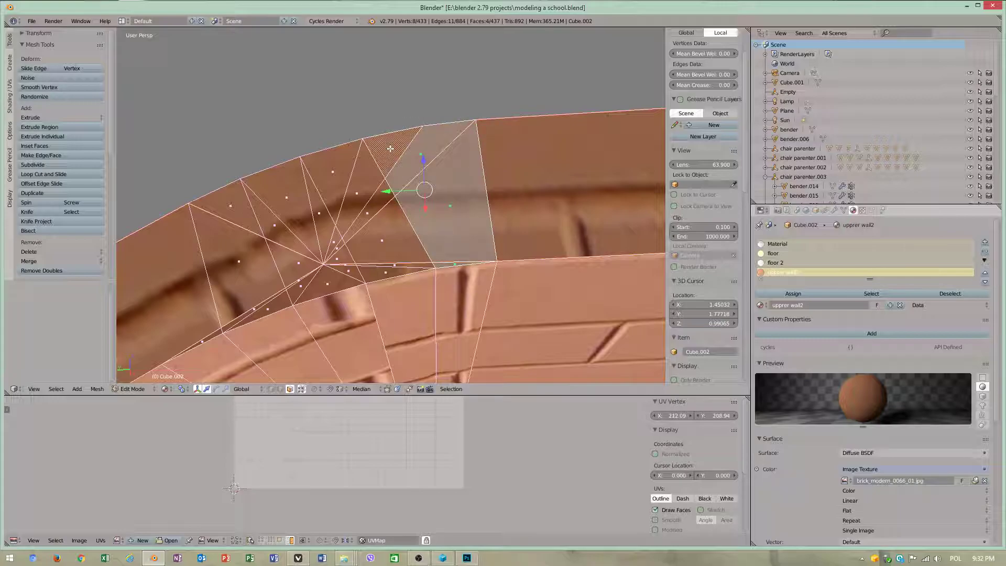
{"action": "key", "text": "x"}
{"action": "left_click", "coordinate": [461, 257]}
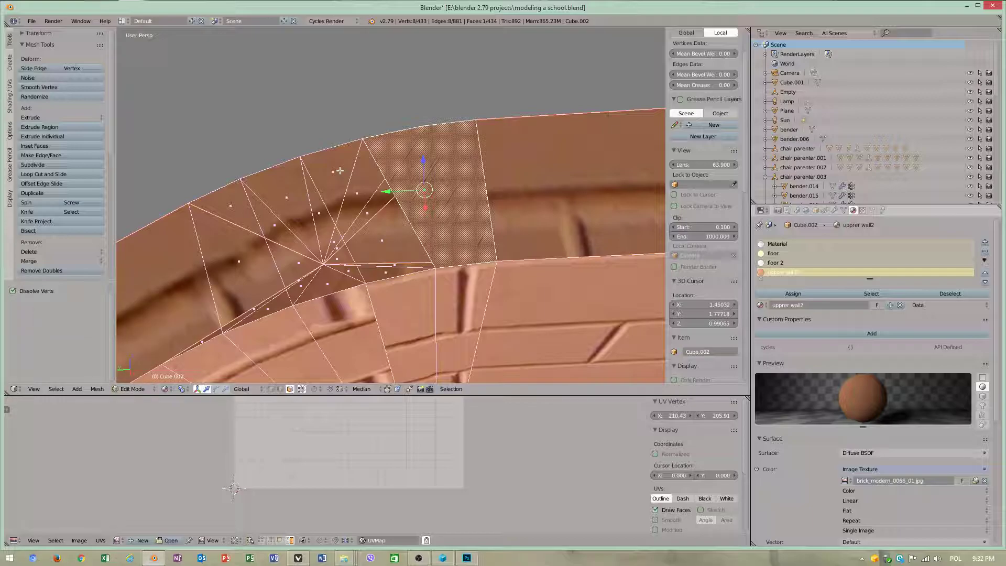
Dissolve the six faces between the third and fourth cuts of the curved wall into one face
{"action": "right_click", "coordinate": [339, 171]}
{"action": "right_click", "coordinate": [359, 193], "text": "shift"}
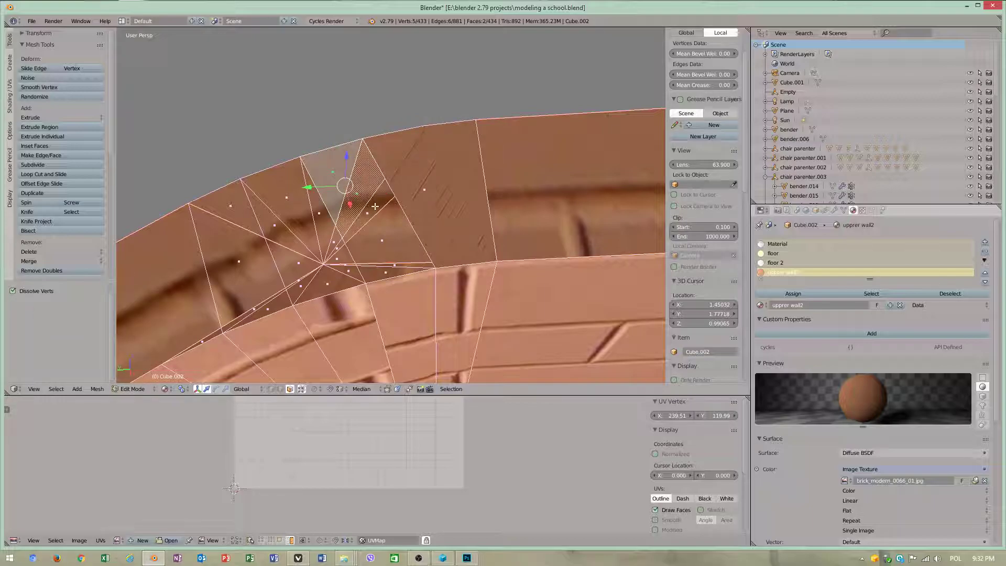
{"action": "right_click", "coordinate": [372, 213], "text": "shift"}
{"action": "right_click", "coordinate": [391, 247], "text": "shift"}
{"action": "right_click", "coordinate": [387, 274], "text": "shift"}
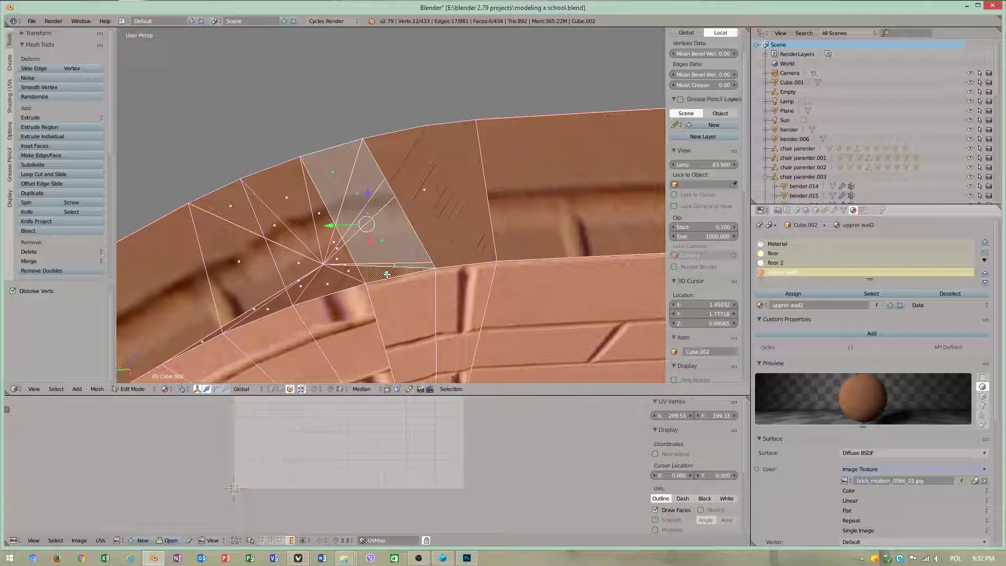
{"action": "key", "text": "x"}
{"action": "left_click", "coordinate": [387, 274]}
Dissolve all the small faces around the star-shaped vertex between the second and third cuts into one face
{"action": "right_click", "coordinate": [284, 184]}
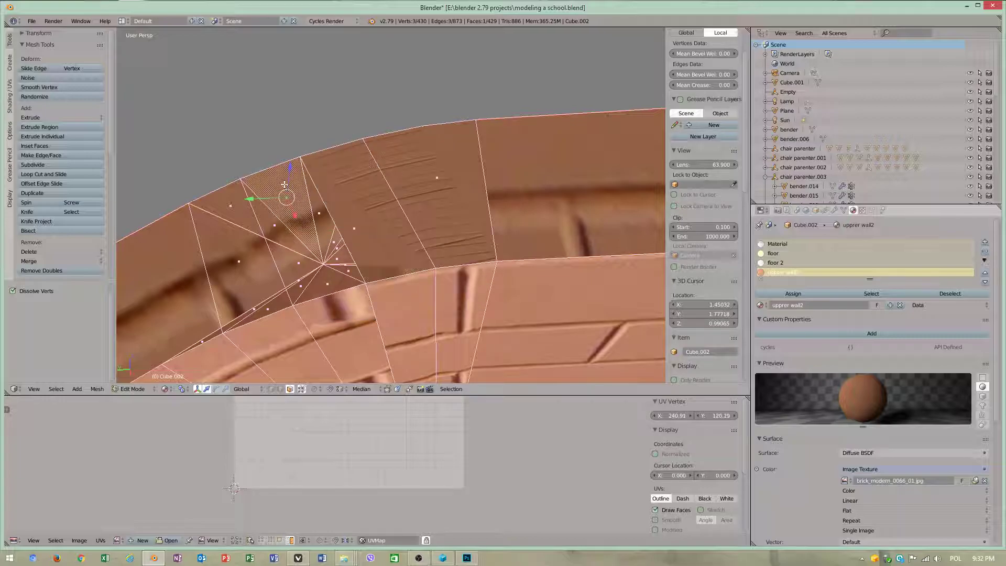
{"action": "right_click", "coordinate": [277, 222], "text": "shift"}
{"action": "right_click", "coordinate": [320, 217], "text": "shift"}
{"action": "right_click", "coordinate": [298, 262], "text": "shift"}
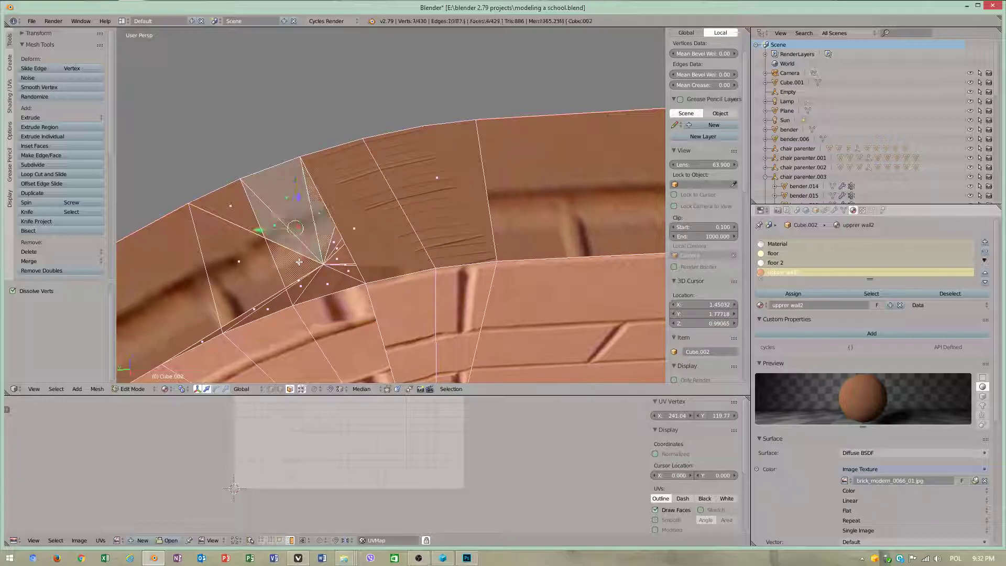
{"action": "right_click", "coordinate": [298, 280], "text": "shift"}
{"action": "right_click", "coordinate": [303, 285], "text": "shift"}
{"action": "right_click", "coordinate": [314, 293], "text": "shift"}
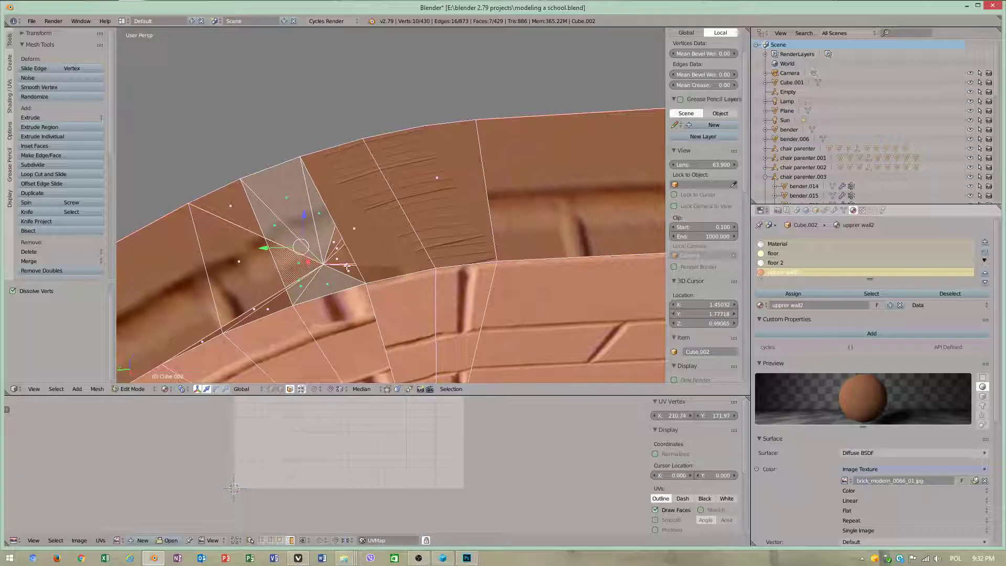
{"action": "right_click", "coordinate": [347, 266], "text": "shift"}
{"action": "left_click_drag", "start_coordinate": [348, 252], "coordinate": [338, 276]}
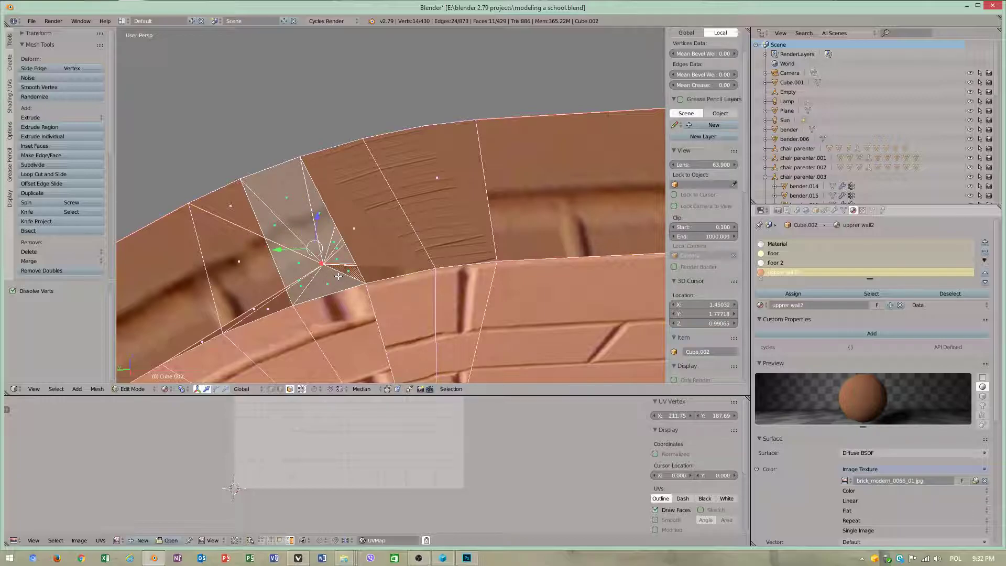
{"action": "key", "text": "x"}
{"action": "left_click", "coordinate": [338, 276]}
{"action": "scroll", "coordinate": [280, 279], "scroll_direction": "up", "scroll_amount": 5}
{"action": "scroll", "coordinate": [280, 278], "scroll_direction": "down", "scroll_amount": 1}
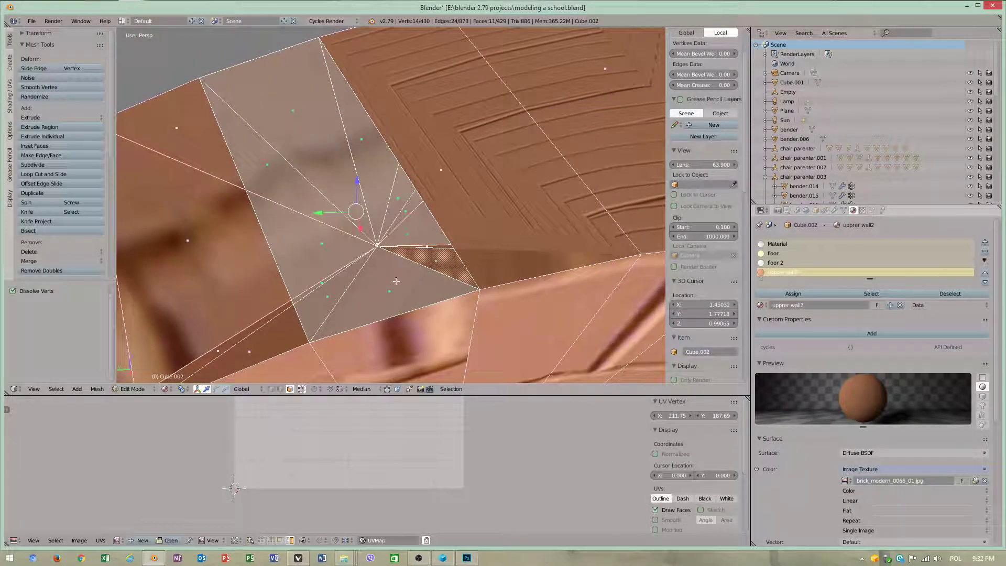
{"action": "right_click", "coordinate": [415, 243], "text": "shift"}
{"action": "middle_click_drag", "start_coordinate": [415, 243], "coordinate": [446, 219]}
{"action": "key", "text": "x"}
{"action": "left_click", "coordinate": [390, 275]}
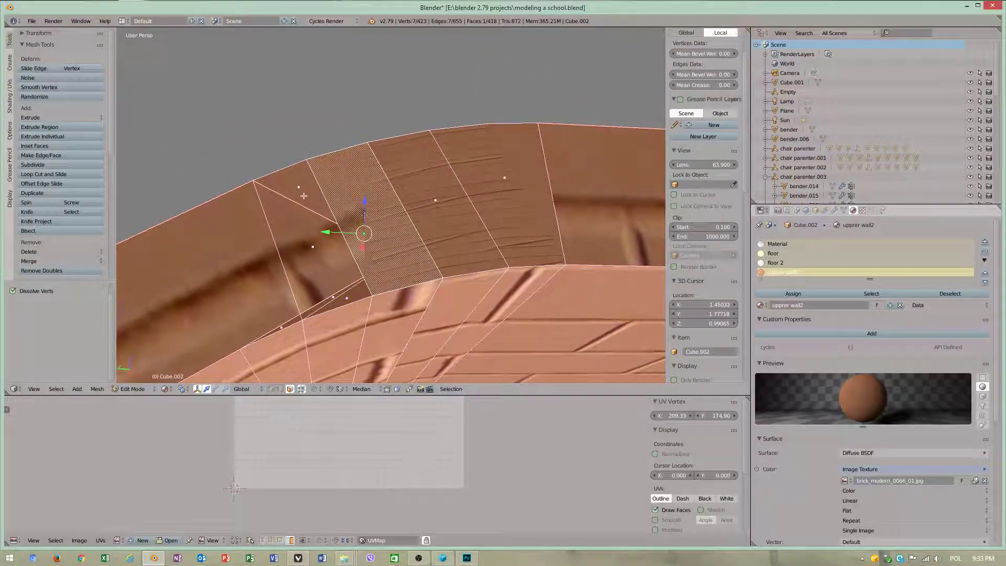
Dissolve the four faces between the first and second cuts of the curved wall into one face
{"action": "right_click", "coordinate": [294, 193]}
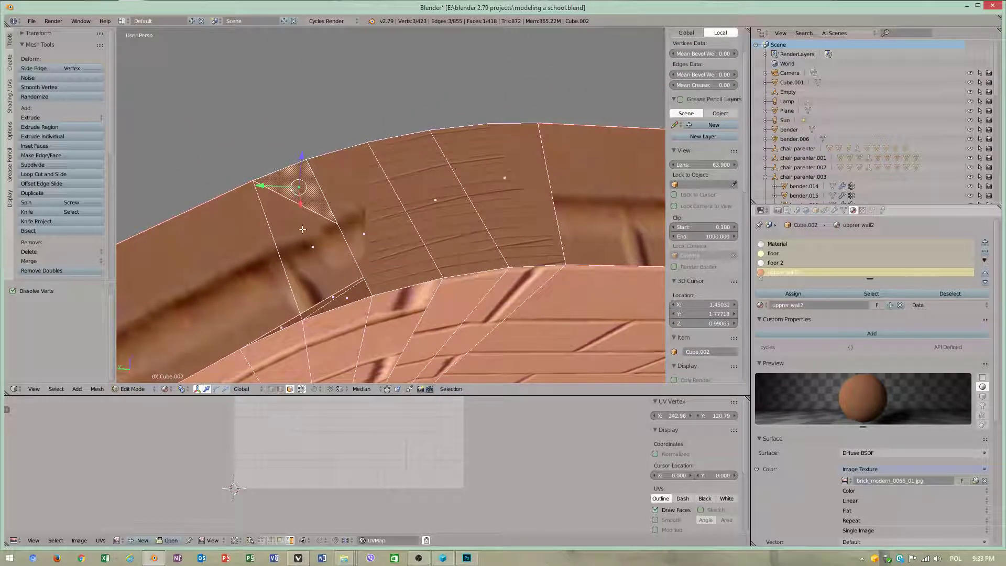
{"action": "right_click", "coordinate": [313, 249], "text": "shift"}
{"action": "right_click", "coordinate": [332, 295], "text": "shift"}
{"action": "right_click", "coordinate": [344, 298], "text": "shift"}
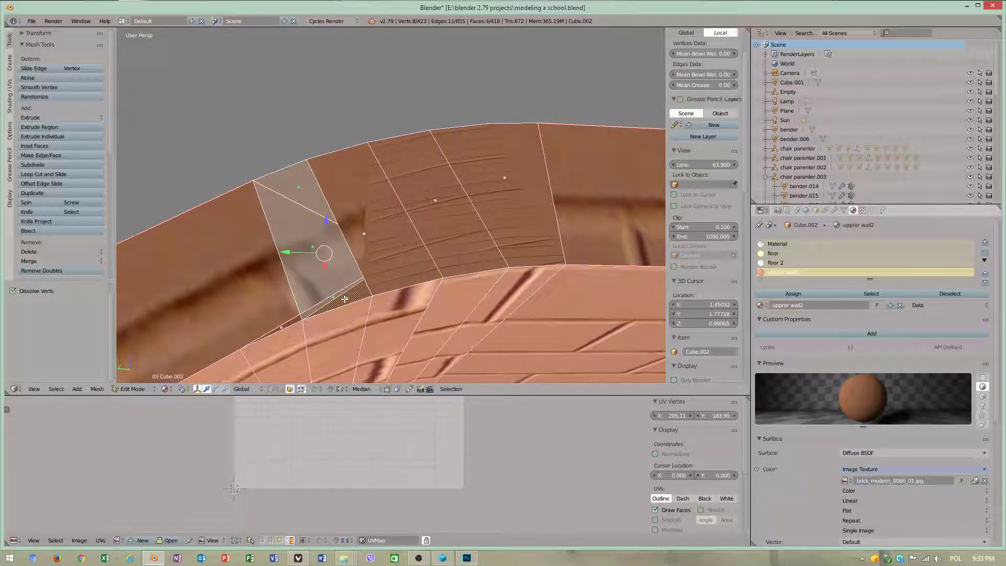
{"action": "key", "text": "x"}
{"action": "left_click", "coordinate": [343, 299]}
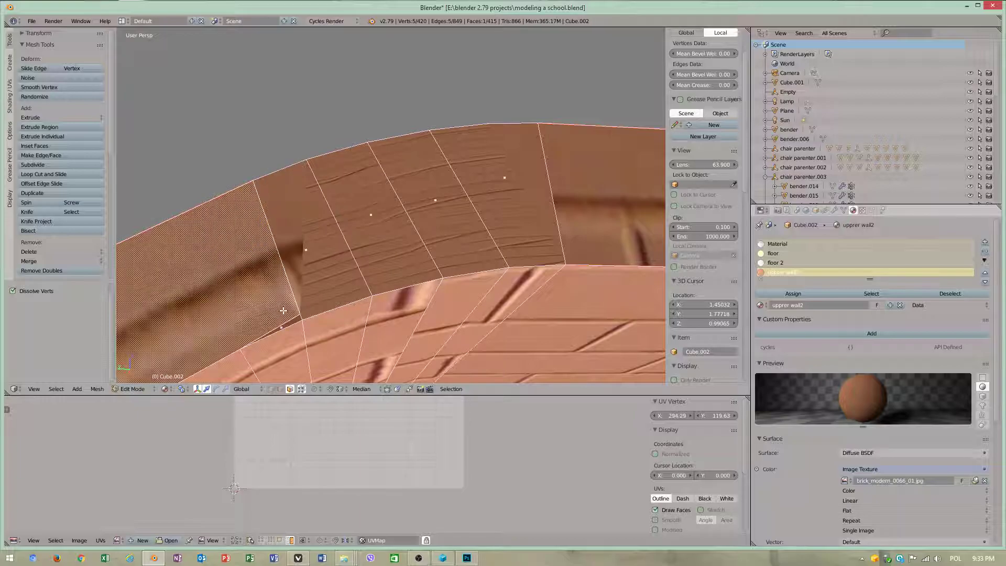
Dissolve the thin sliver face at the lower edge into the long straight wall face beside the first cut
{"action": "right_click", "coordinate": [289, 323]}
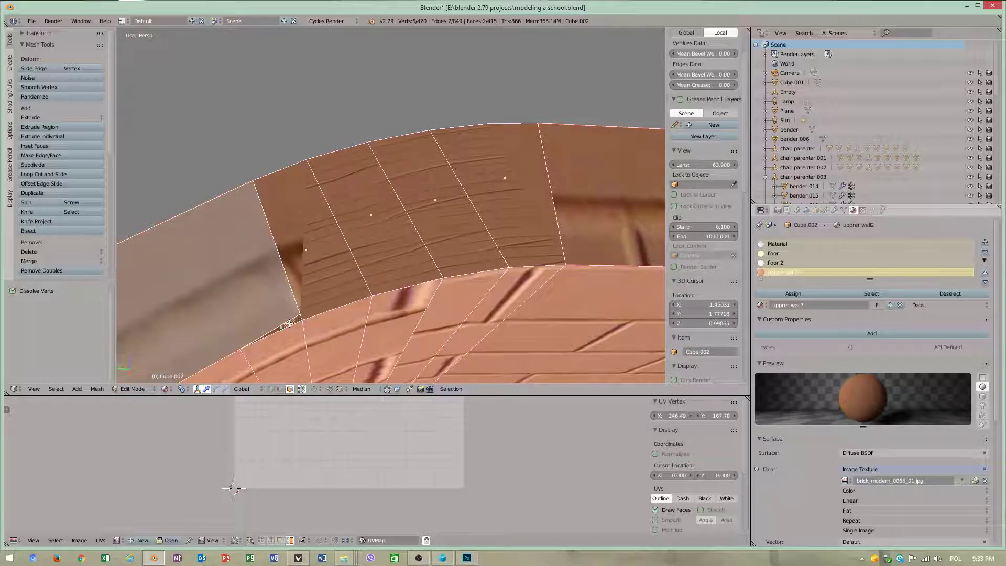
{"action": "key", "text": "x"}
{"action": "left_click", "coordinate": [290, 323]}
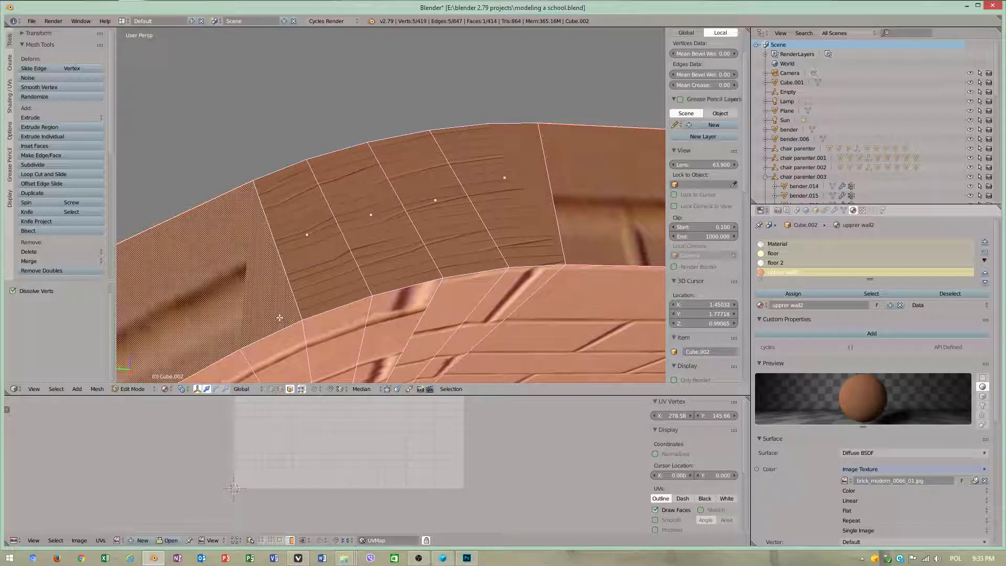
Try to knife-cut a straight edge across the long wall face from its lower edge vertex
{"action": "middle_click_drag", "start_coordinate": [280, 317], "coordinate": [263, 311]}
{"action": "key", "text": "k"}
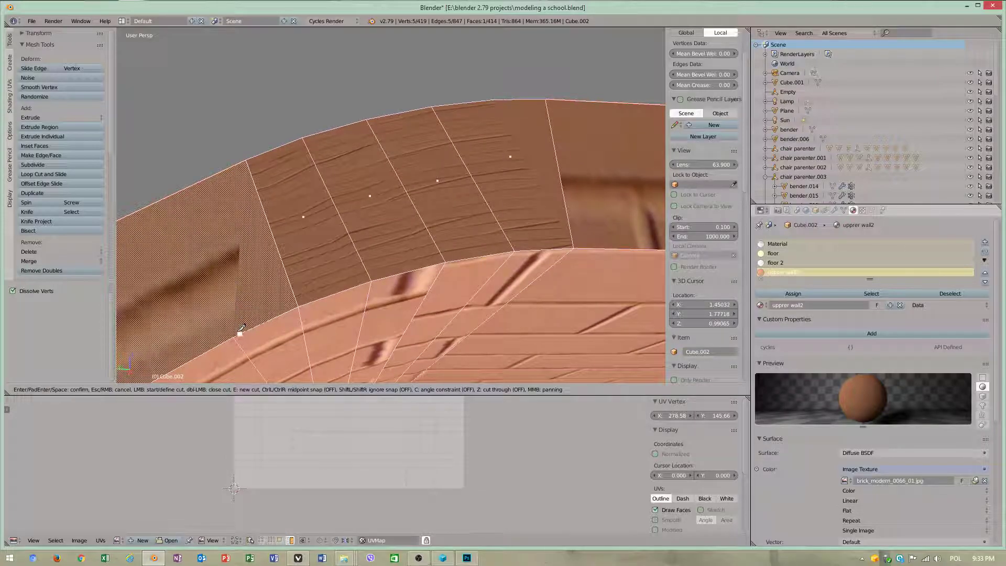
{"action": "left_click", "coordinate": [234, 334]}
{"action": "left_click", "coordinate": [169, 197]}
{"action": "key", "text": "Return"}
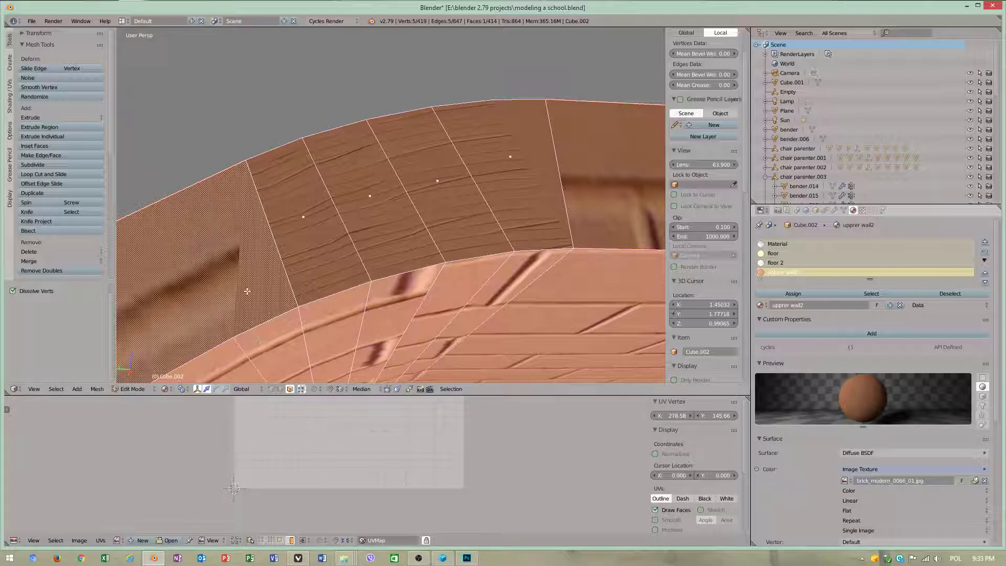
{"action": "scroll", "coordinate": [245, 281], "scroll_direction": "down", "scroll_amount": 5}
{"action": "middle_click_drag", "start_coordinate": [245, 281], "coordinate": [387, 208]}
{"action": "scroll", "coordinate": [245, 263], "scroll_direction": "down", "scroll_amount": 3}
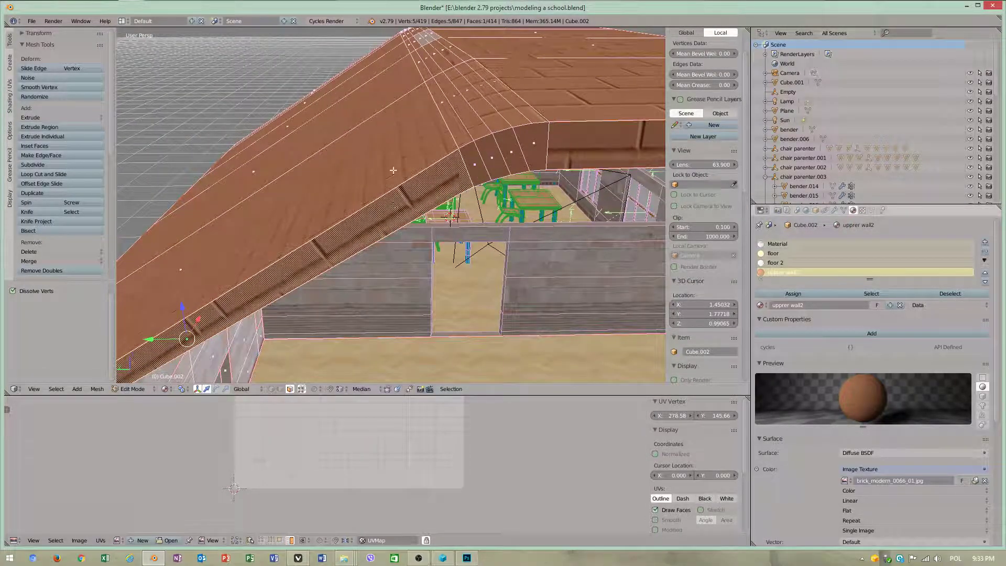
{"action": "key", "text": "k"}
{"action": "left_click", "coordinate": [396, 126]}
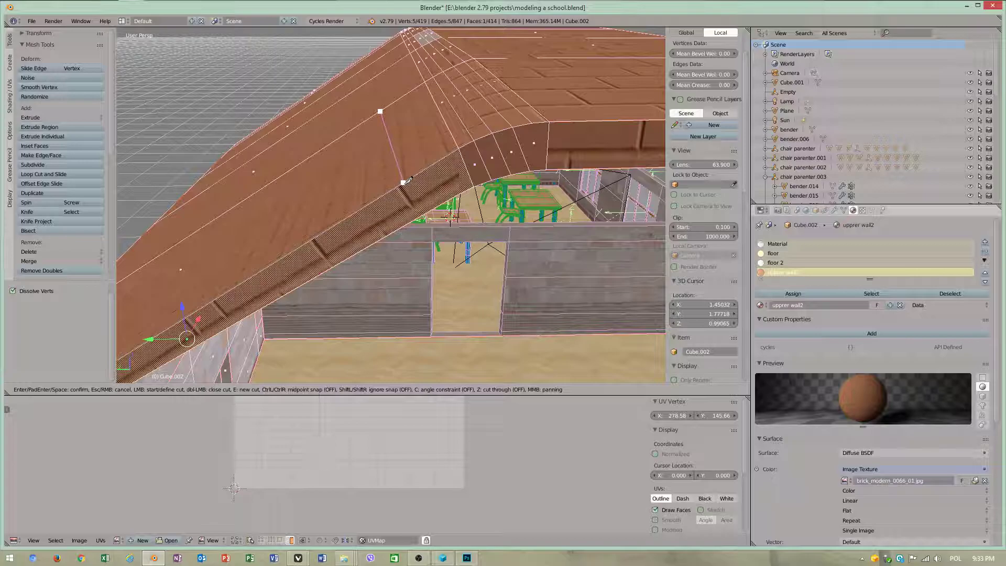
{"action": "key", "text": "Escape"}
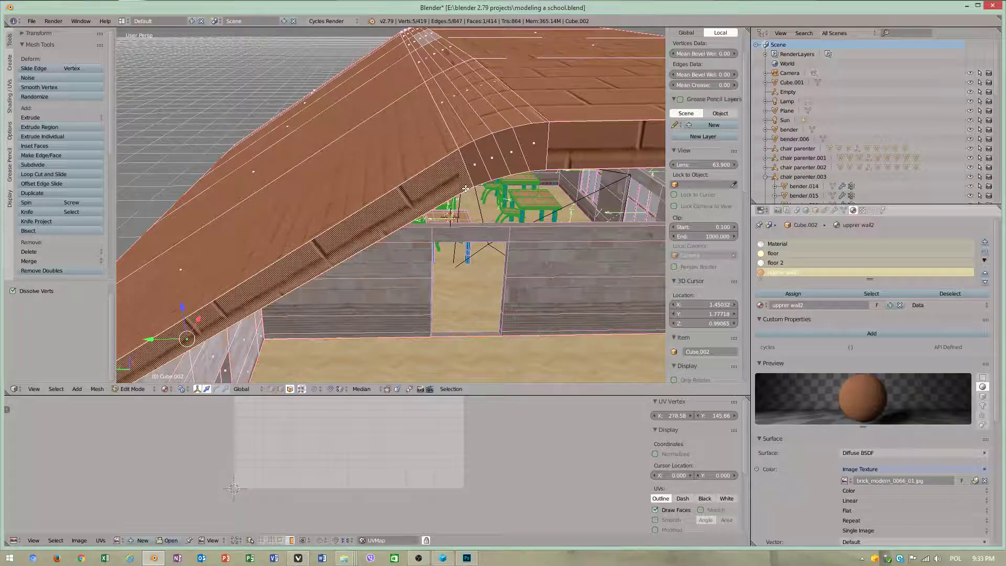
Knife-cut an edge across the long wall face beside the curve and on over the adjoining sloped brick face
{"action": "right_click", "coordinate": [479, 169]}
{"action": "middle_click_drag", "start_coordinate": [481, 178], "coordinate": [429, 121]}
{"action": "key", "text": "k"}
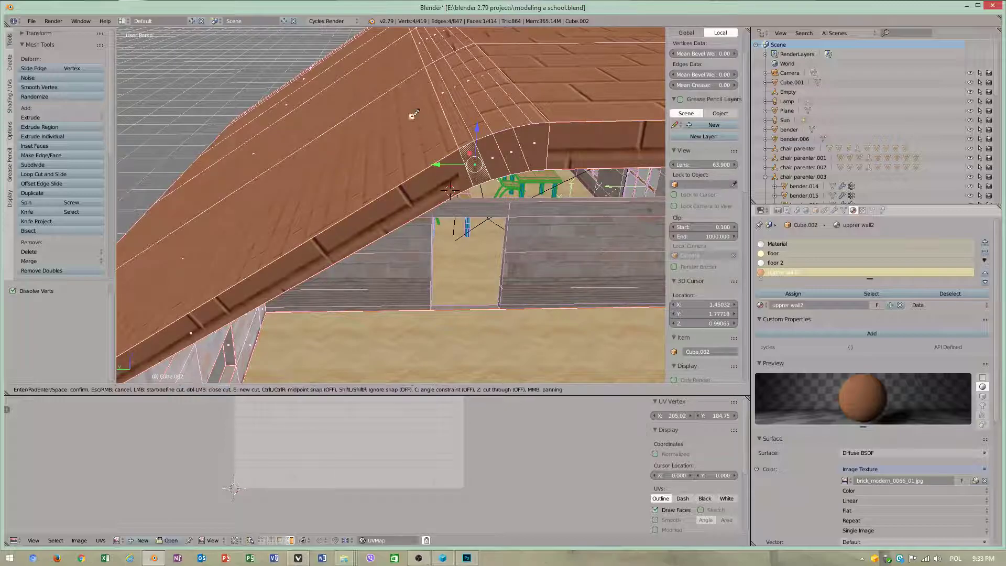
{"action": "left_click", "coordinate": [408, 78]}
{"action": "key", "text": "Return"}
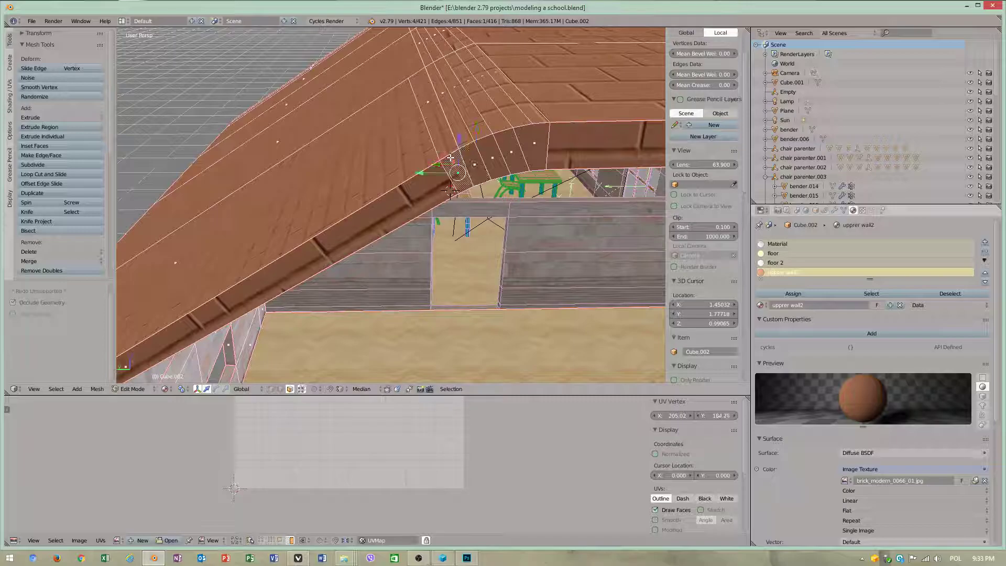
Examine the curved rim segments and the sloped brick wall faces from several angles, picking individual faces
{"action": "middle_click_drag", "start_coordinate": [454, 163], "coordinate": [430, 108]}
{"action": "right_click", "coordinate": [419, 103]}
{"action": "mouse_move", "coordinate": [440, 146]}
{"action": "middle_mouse_down"}
{"action": "mouse_move", "coordinate": [442, 78]}
{"action": "mouse_move", "coordinate": [446, 143]}
{"action": "middle_mouse_up"}
{"action": "right_click", "coordinate": [460, 189]}
{"action": "middle_click_drag", "start_coordinate": [460, 189], "coordinate": [469, 244]}
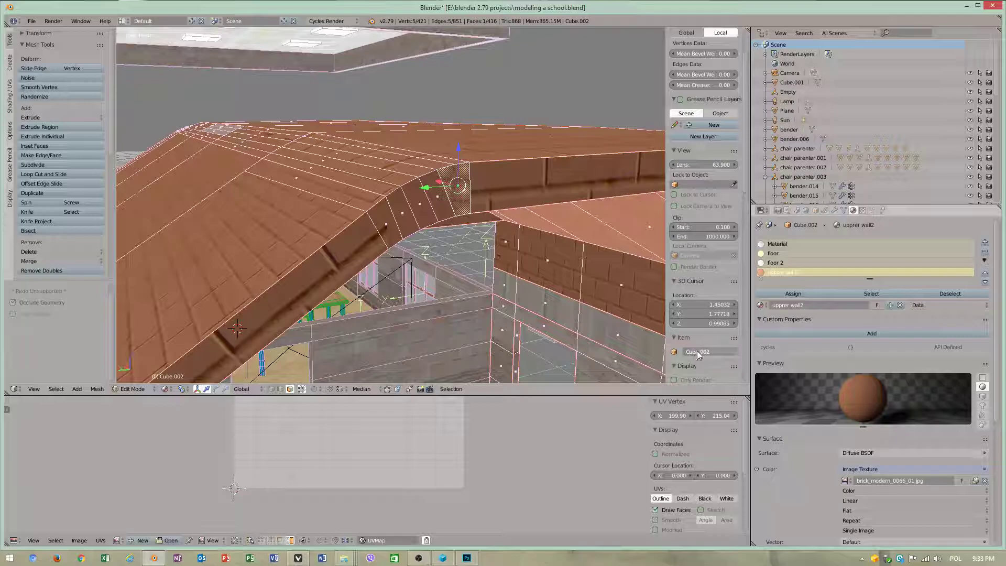
{"action": "scroll", "coordinate": [689, 344], "scroll_direction": "down", "scroll_amount": 2}
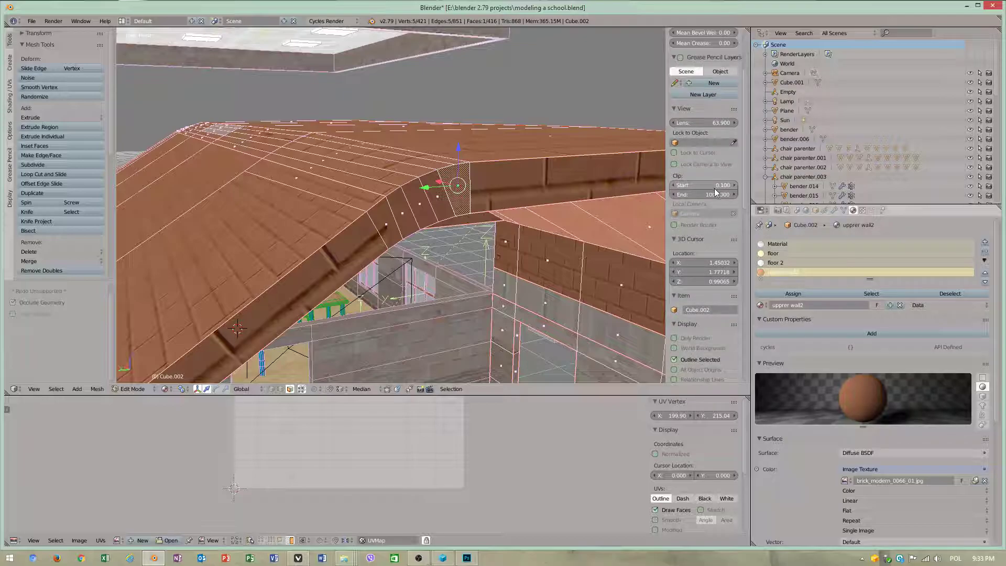
{"action": "middle_click_drag", "start_coordinate": [438, 207], "coordinate": [289, 240]}
{"action": "right_click", "coordinate": [289, 240]}
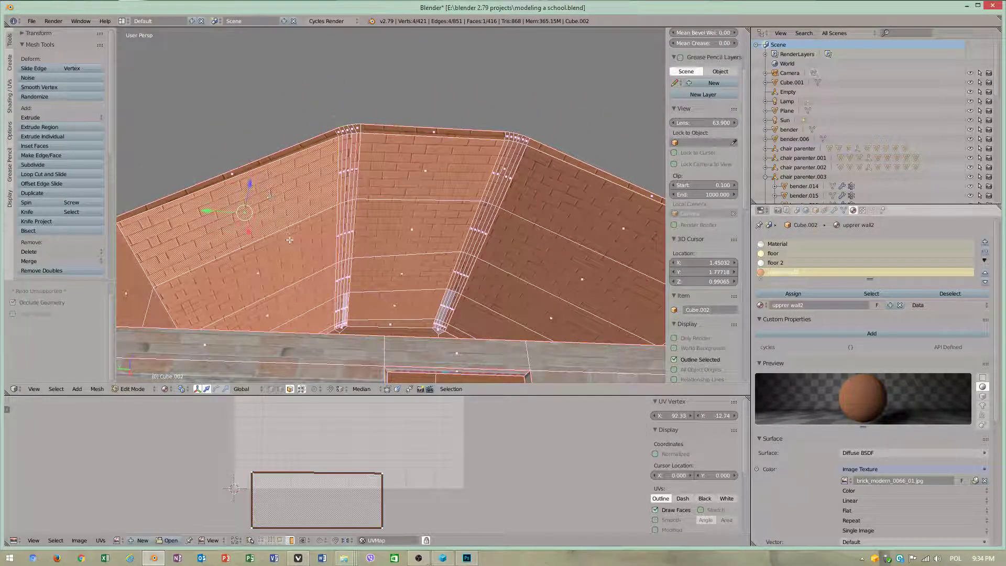
{"action": "right_click", "coordinate": [306, 255], "text": "shift"}
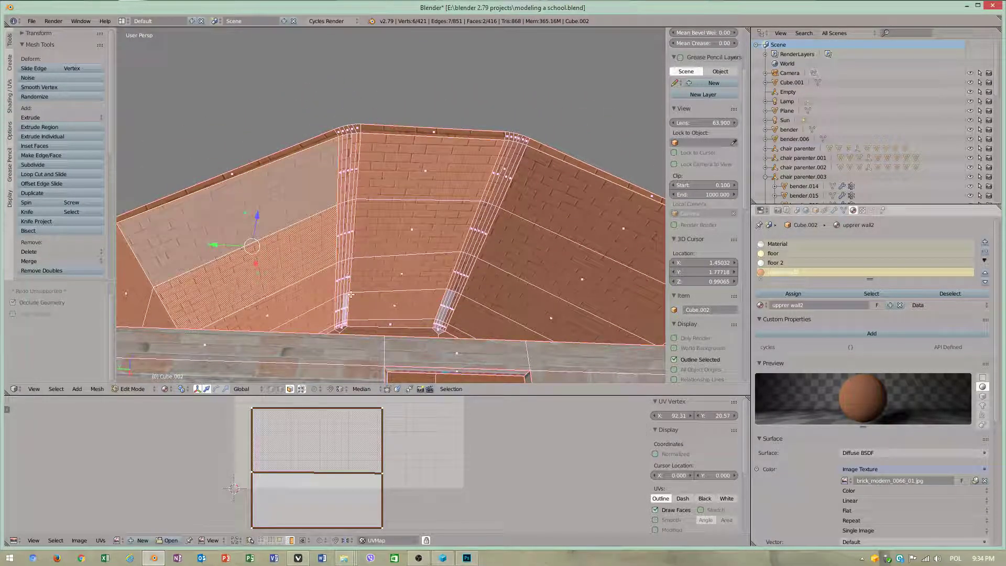
Select all the sloped brick faces of the three wall sides, including the narrow faces of both rounded corners
{"action": "right_click", "coordinate": [408, 259]}
{"action": "middle_click_drag", "start_coordinate": [407, 259], "coordinate": [363, 252]}
{"action": "left_click", "coordinate": [56, 389]}
{"action": "mouse_move", "coordinate": [73, 391]}
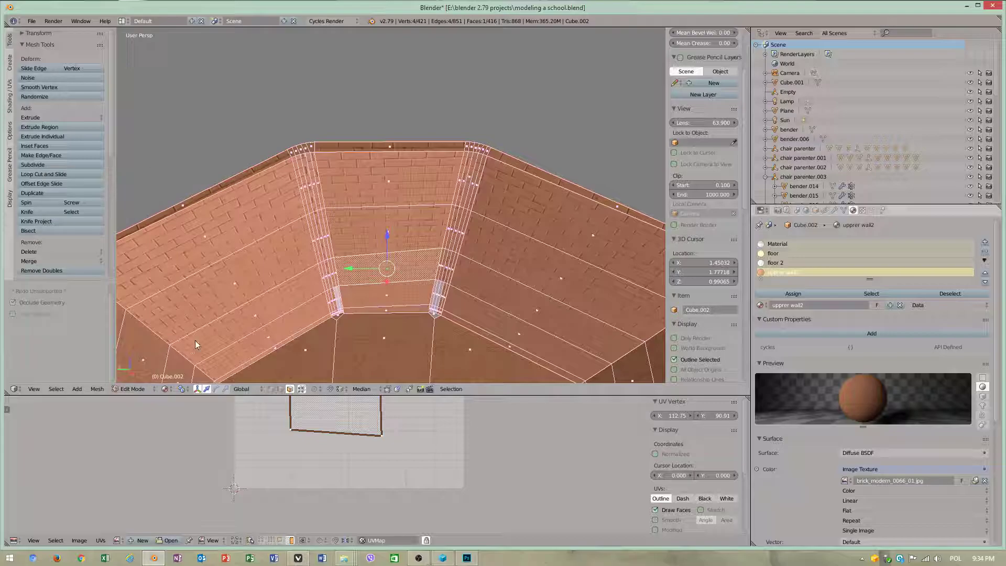
{"action": "mouse_move", "coordinate": [266, 342]}
{"action": "left_mouse_down"}
{"action": "mouse_move", "coordinate": [301, 310]}
{"action": "mouse_move", "coordinate": [225, 269]}
{"action": "mouse_move", "coordinate": [233, 236]}
{"action": "mouse_move", "coordinate": [319, 185]}
{"action": "mouse_move", "coordinate": [315, 231]}
{"action": "mouse_move", "coordinate": [330, 291]}
{"action": "left_mouse_up"}
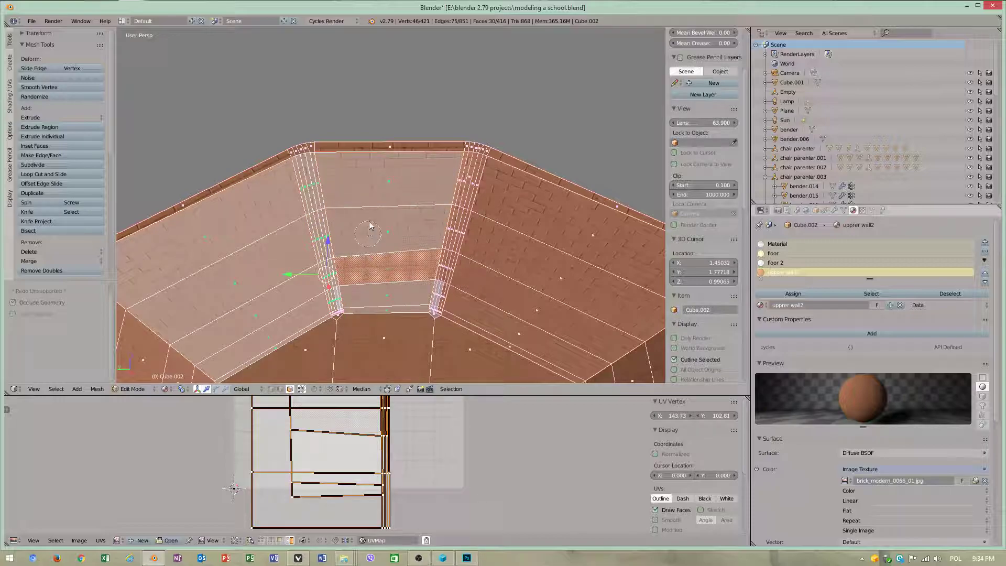
{"action": "mouse_move", "coordinate": [370, 226]}
{"action": "left_mouse_down"}
{"action": "mouse_move", "coordinate": [449, 193]}
{"action": "mouse_move", "coordinate": [483, 218]}
{"action": "mouse_move", "coordinate": [455, 231]}
{"action": "mouse_move", "coordinate": [446, 273]}
{"action": "left_mouse_up"}
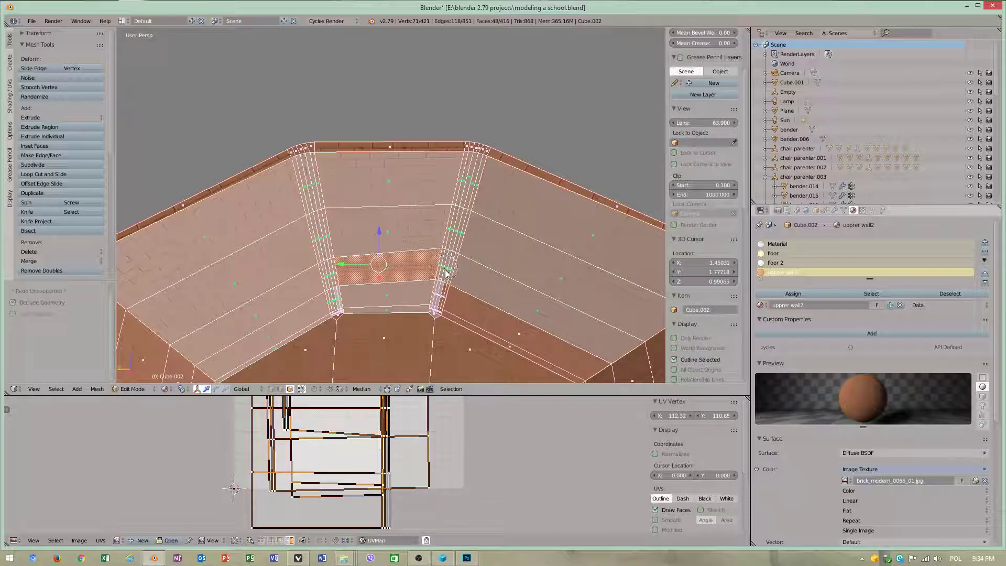
{"action": "right_click", "coordinate": [452, 288], "text": "alt+shift"}
{"action": "right_click", "coordinate": [441, 300], "text": "alt+shift"}
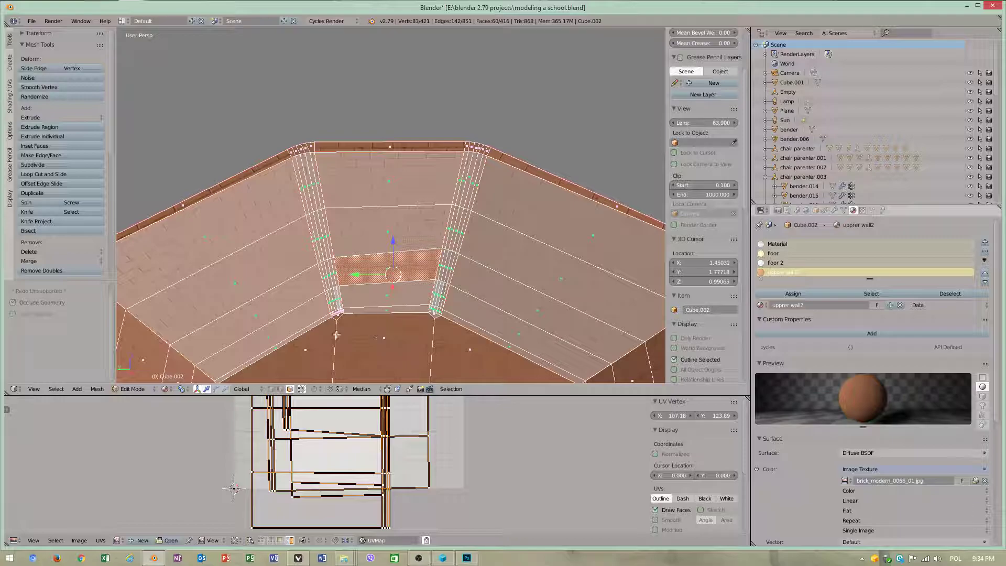
Unwrap the selected brick wall faces and rotate their UV layout by 270 degrees
{"action": "left_click", "coordinate": [96, 389]}
{"action": "mouse_move", "coordinate": [126, 320]}
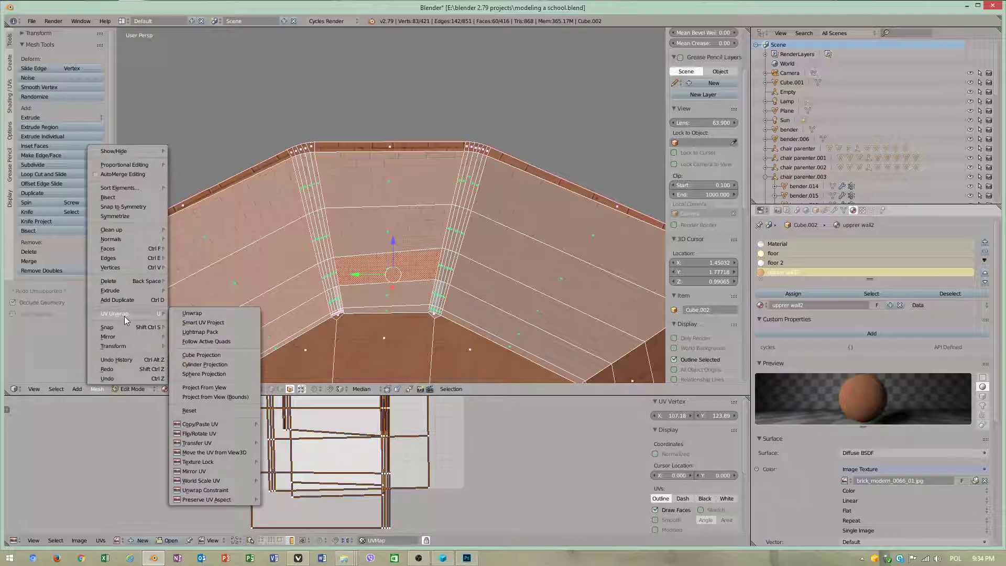
{"action": "left_click", "coordinate": [192, 313]}
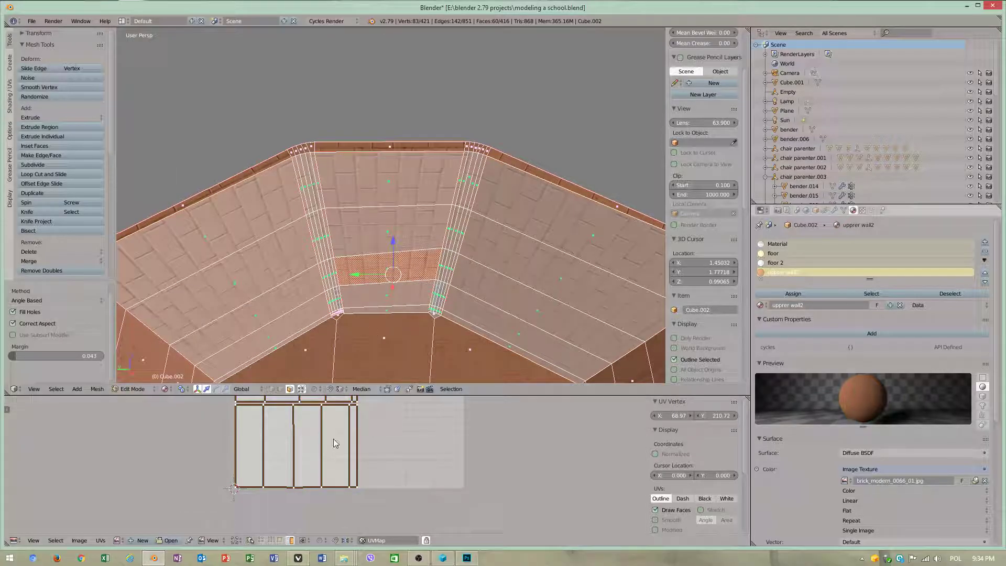
{"action": "scroll", "coordinate": [334, 436], "scroll_direction": "down", "scroll_amount": 4}
{"action": "middle_click_drag", "start_coordinate": [348, 412], "coordinate": [367, 480]}
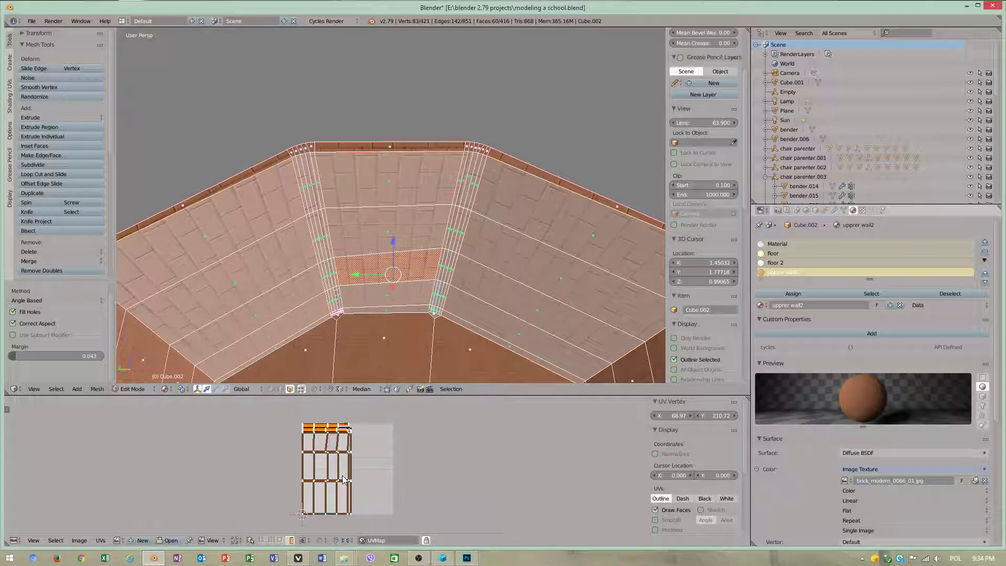
{"action": "key", "text": "r"}
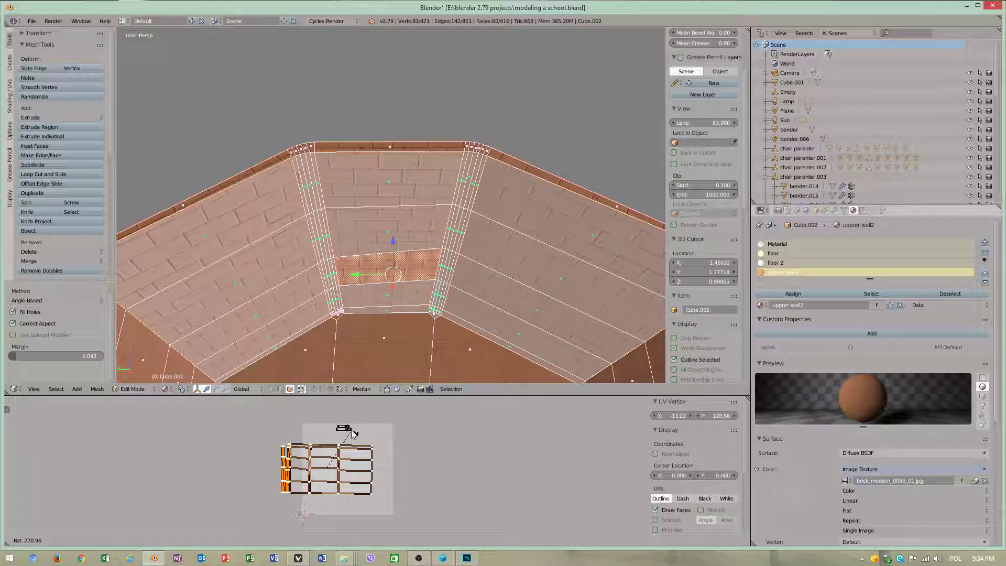
{"action": "left_click", "coordinate": [352, 433]}
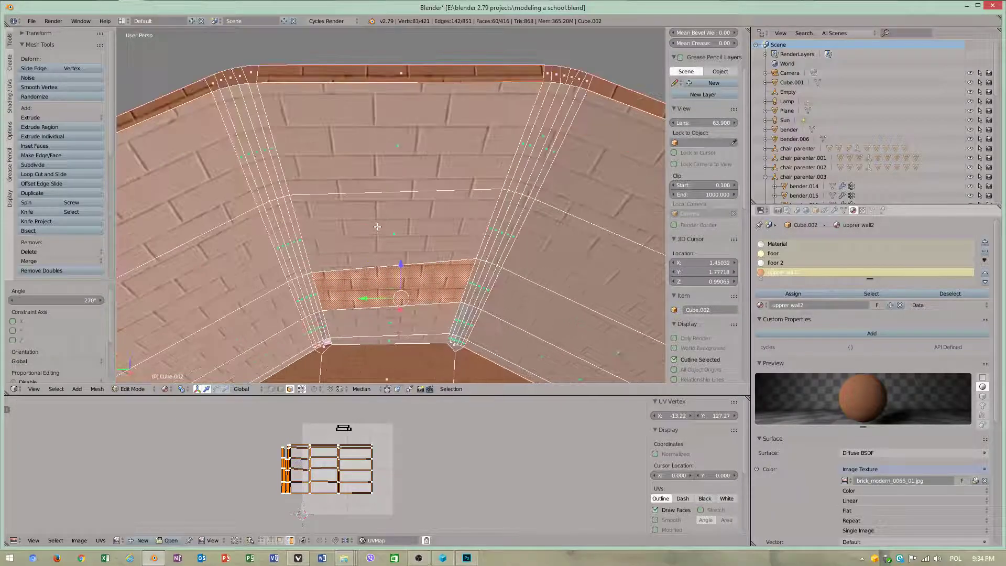
Scale the wall's UV layout by about 3.492 along Y and about 3.733 along X to make the bricks smaller
{"action": "scroll", "coordinate": [339, 249], "scroll_direction": "up", "scroll_amount": 2}
{"action": "scroll", "coordinate": [337, 456], "scroll_direction": "down", "scroll_amount": 2}
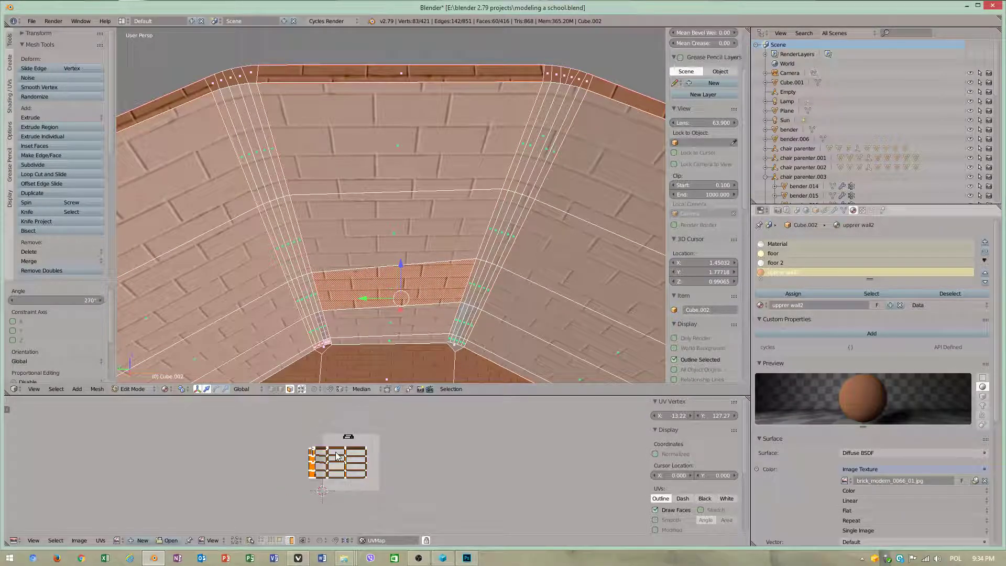
{"action": "key", "text": "s"}
{"action": "key", "text": "y"}
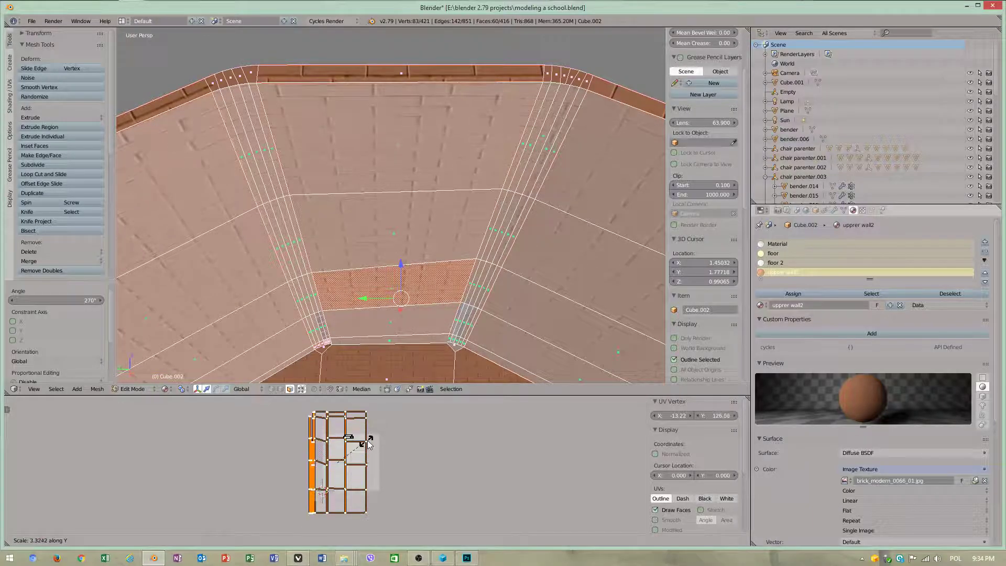
{"action": "left_click", "coordinate": [371, 442]}
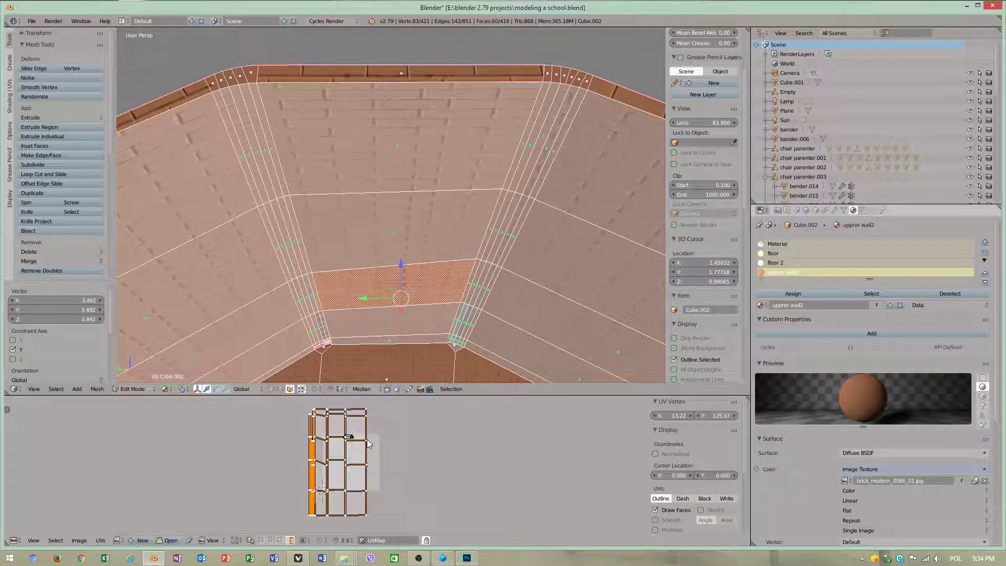
{"action": "key", "text": "s"}
{"action": "key", "text": "x"}
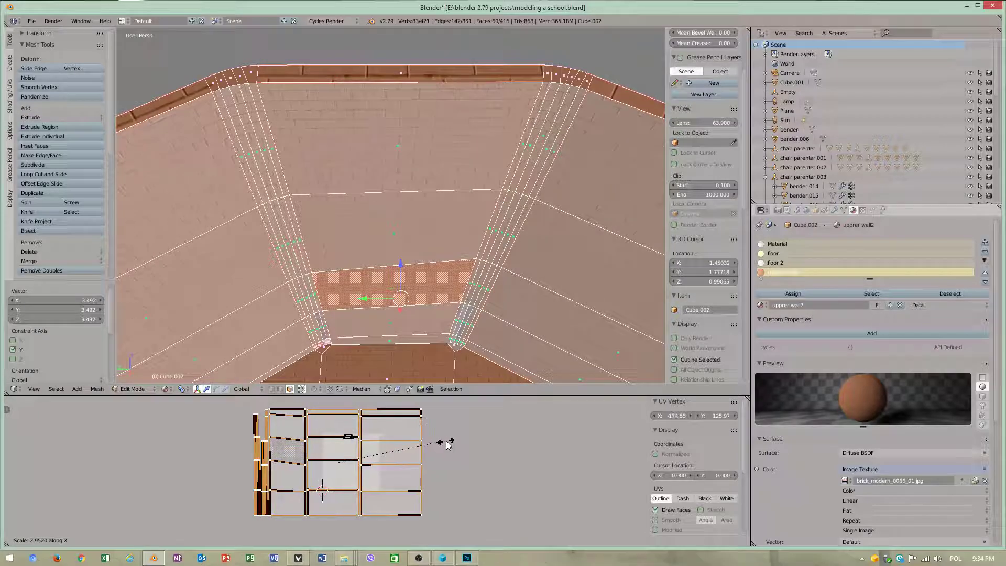
{"action": "left_click", "coordinate": [475, 446]}
Check the brick texture on the walls in Object Mode, and return to Edit Mode
{"action": "left_click", "coordinate": [132, 388]}
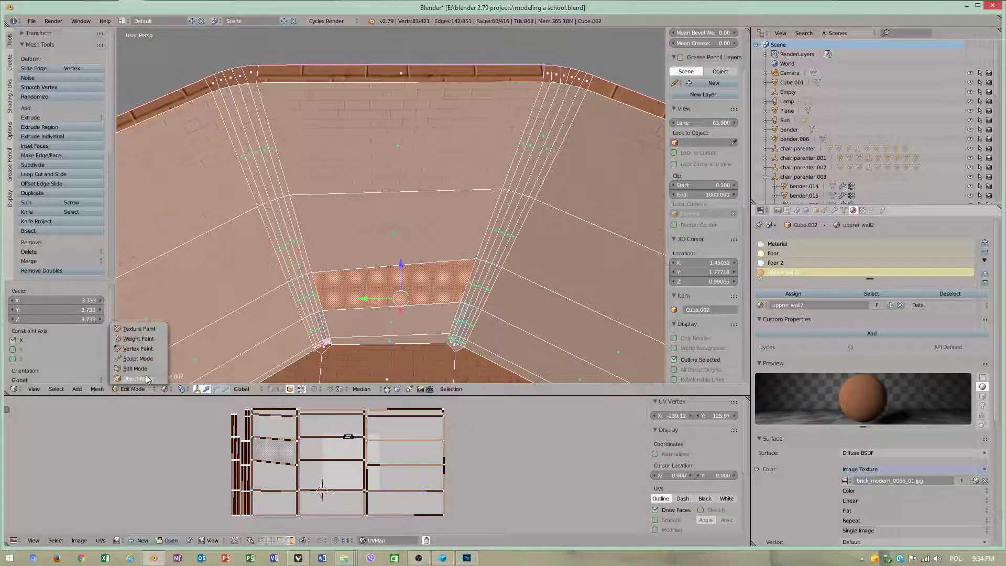
{"action": "left_click", "coordinate": [131, 378]}
{"action": "scroll", "coordinate": [279, 234], "scroll_direction": "up", "scroll_amount": 4}
{"action": "middle_click_drag", "start_coordinate": [414, 215], "coordinate": [369, 283]}
{"action": "scroll", "coordinate": [424, 222], "scroll_direction": "down", "scroll_amount": 4}
{"action": "left_click", "coordinate": [138, 389]}
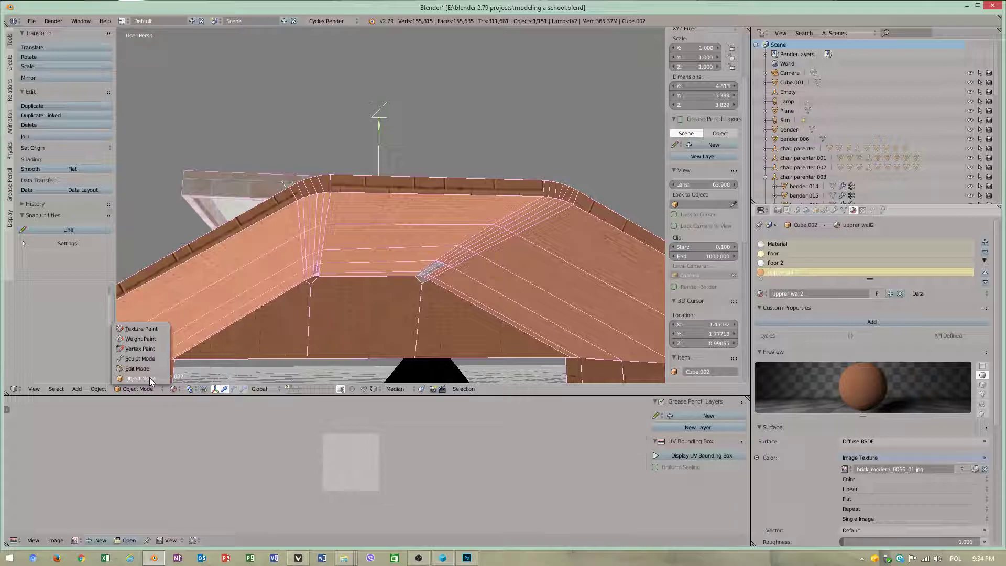
{"action": "left_click", "coordinate": [137, 368]}
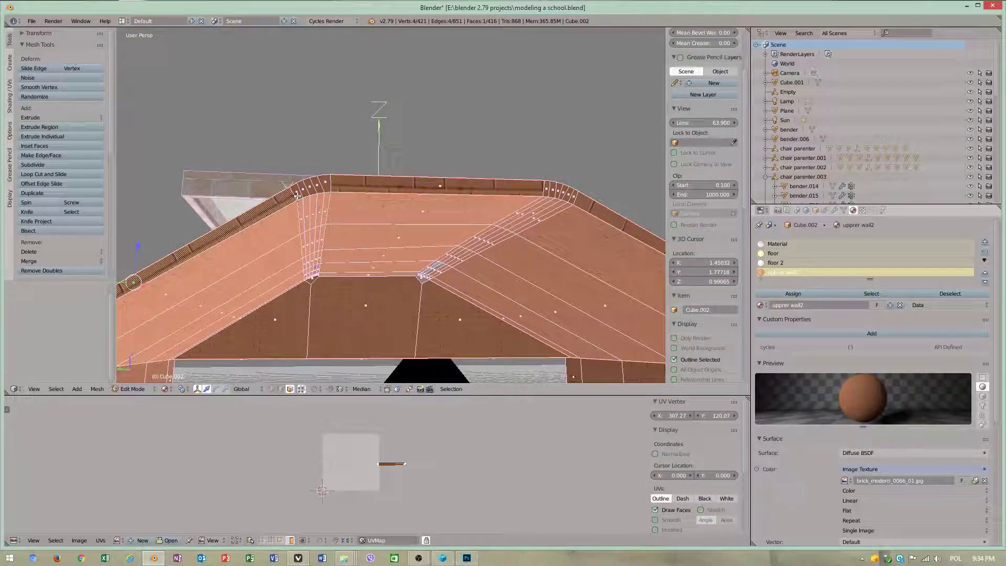
Add the narrow rim faces around the rounded corner to the selected long rim face, and save the file
{"action": "right_click", "coordinate": [299, 193], "text": "shift"}
{"action": "right_click", "coordinate": [306, 190], "text": "shift"}
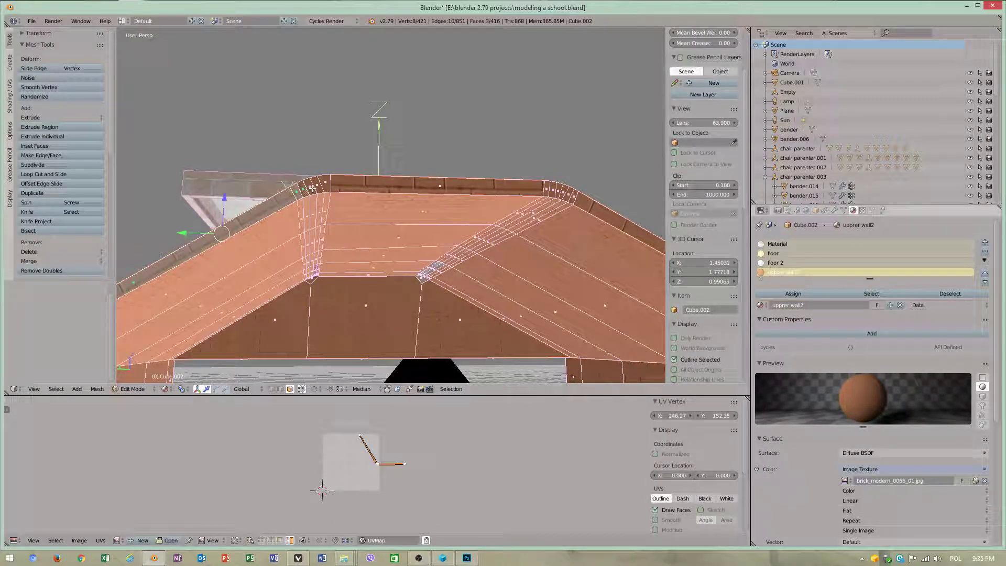
{"action": "right_click", "coordinate": [312, 187], "text": "shift"}
{"action": "right_click", "coordinate": [318, 185], "text": "shift"}
{"action": "right_click", "coordinate": [328, 182], "text": "alt+shift"}
{"action": "left_click", "coordinate": [32, 21]}
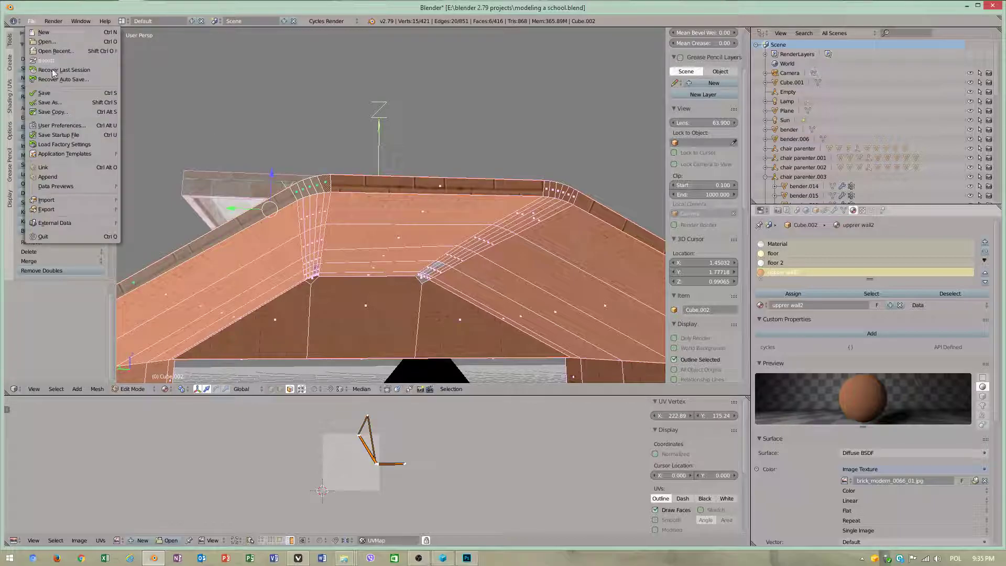
{"action": "left_click", "coordinate": [51, 93]}
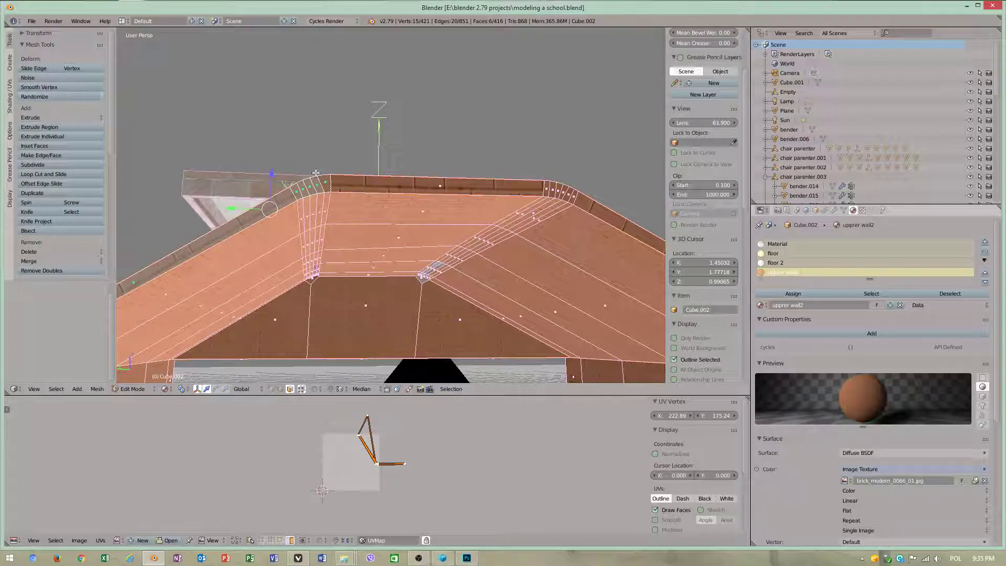
Add the middle rim face, the narrow rim faces around the second rounded corner and the adjoining long sloped rim face to the selection
{"action": "right_click", "coordinate": [361, 185], "text": "alt+shift"}
{"action": "middle_click_drag", "start_coordinate": [523, 199], "coordinate": [320, 215]}
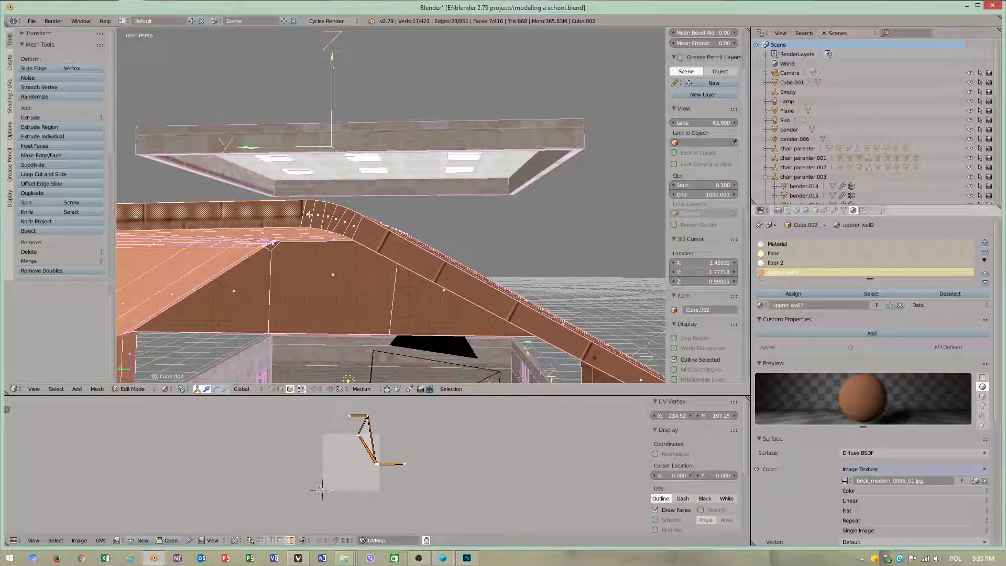
{"action": "right_click", "coordinate": [309, 215], "text": "shift"}
{"action": "right_click", "coordinate": [319, 215], "text": "shift"}
{"action": "right_click", "coordinate": [330, 216], "text": "shift"}
{"action": "right_click", "coordinate": [341, 220], "text": "shift"}
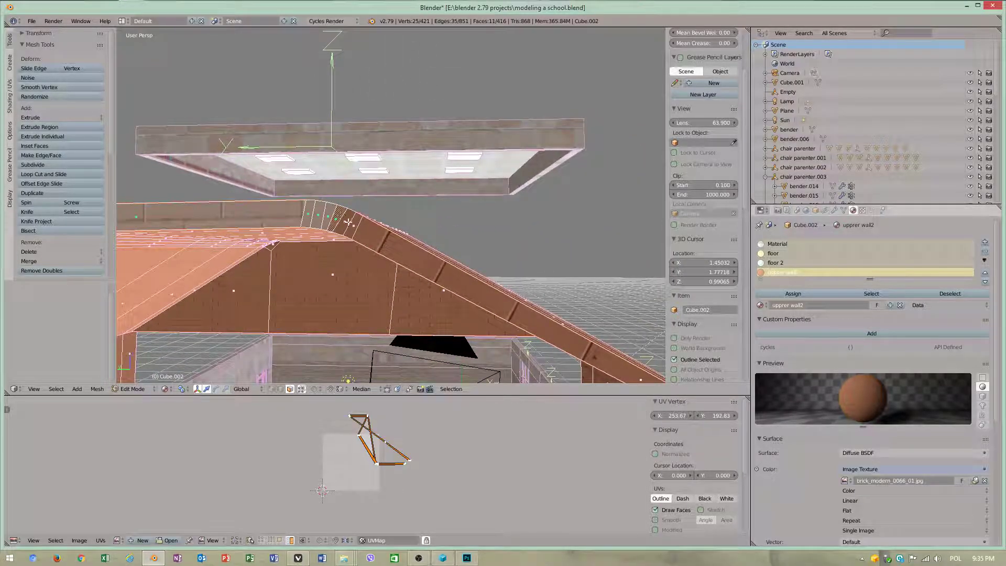
{"action": "right_click", "coordinate": [348, 224], "text": "shift"}
{"action": "right_click", "coordinate": [354, 226], "text": "shift"}
{"action": "right_click", "coordinate": [439, 272], "text": "shift"}
{"action": "middle_click_drag", "start_coordinate": [439, 272], "coordinate": [404, 217]}
{"action": "scroll", "coordinate": [404, 217], "scroll_direction": "up", "scroll_amount": 1}
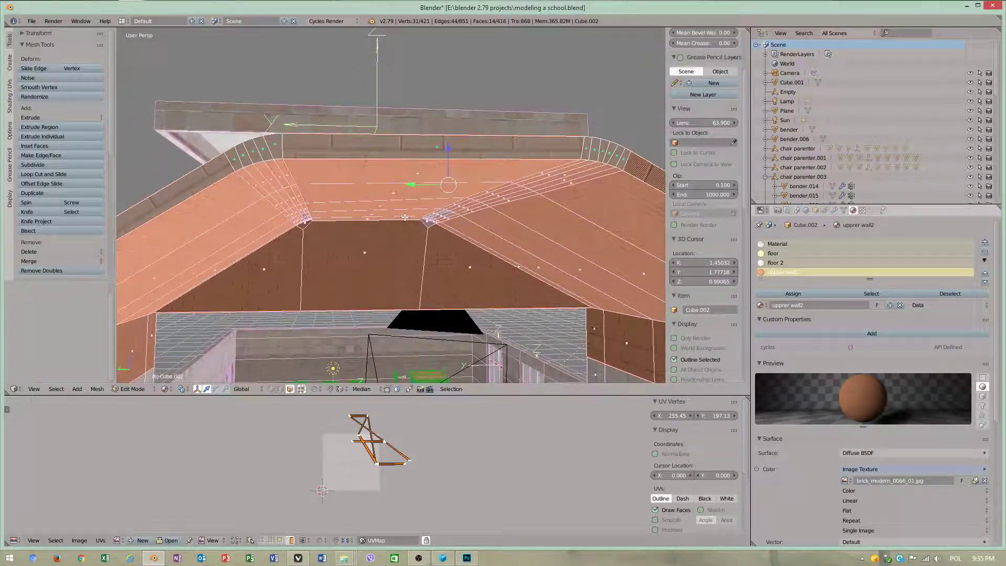
Save the school model file
{"action": "left_click", "coordinate": [33, 22]}
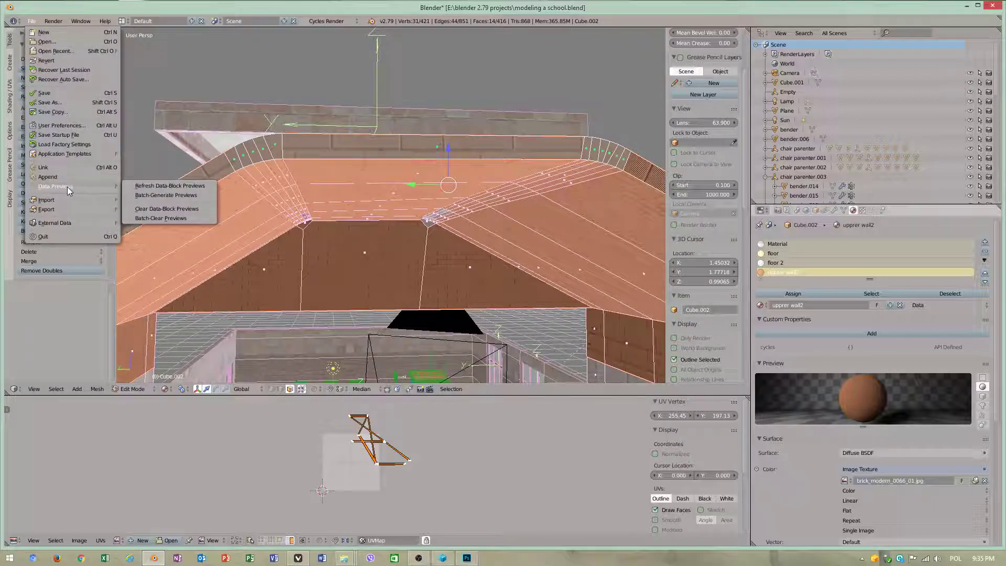
{"action": "mouse_move", "coordinate": [70, 202]}
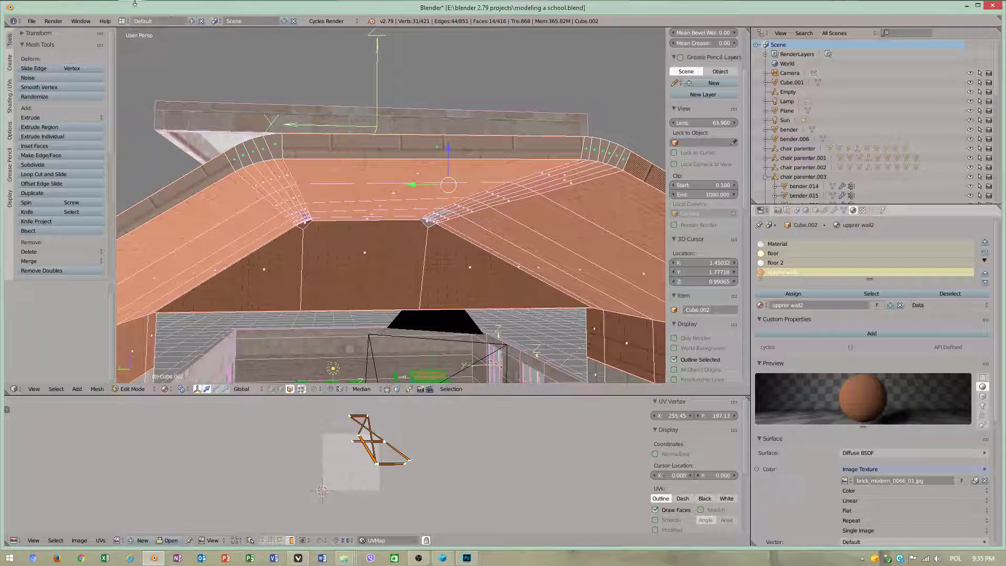
{"action": "left_click", "coordinate": [32, 22]}
{"action": "left_click", "coordinate": [44, 93]}
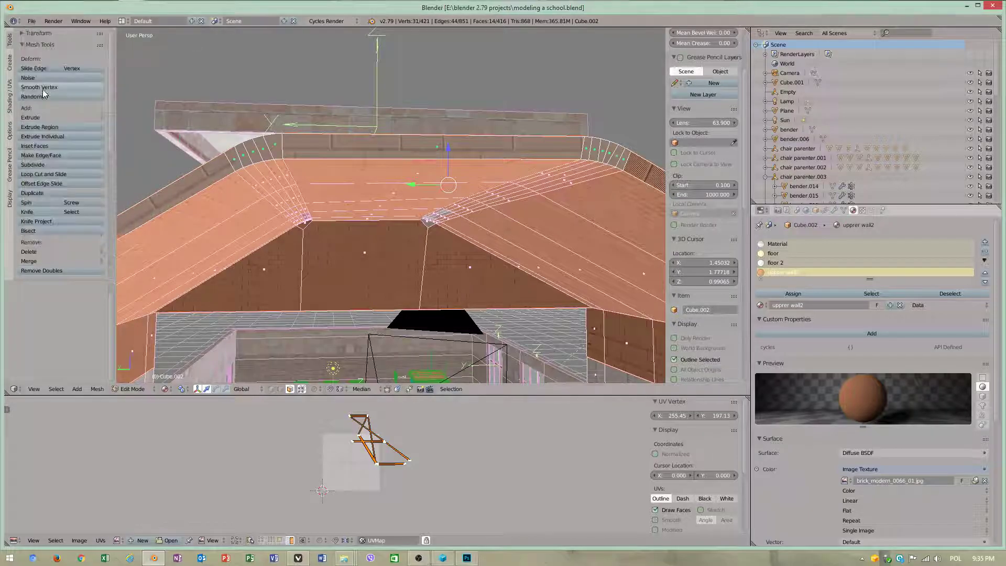